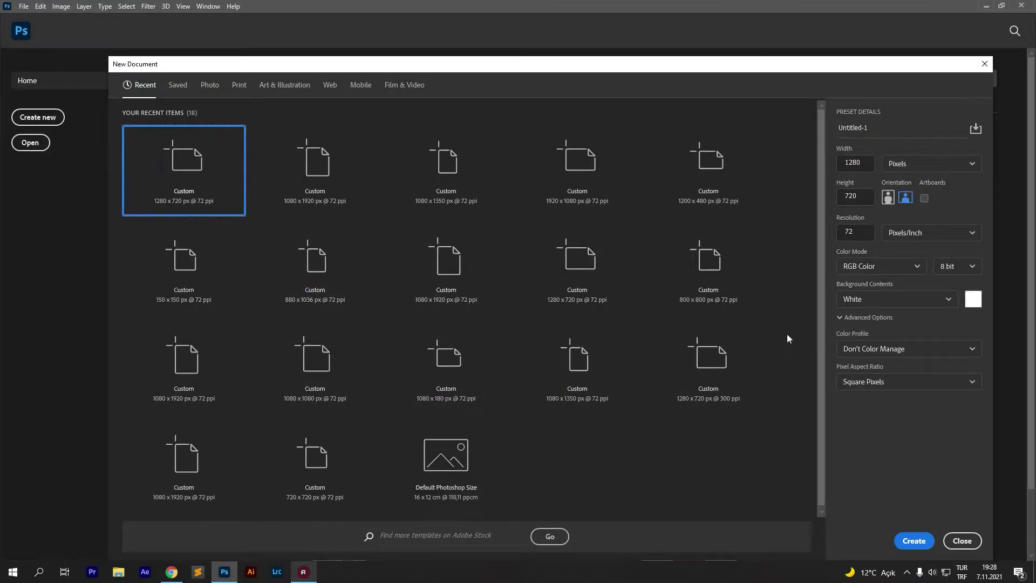
# Create a new 1280 x 720 pixel document at 72 pixels/inch in RGB Color with a white background
pyautogui.doubleClick(855, 162)
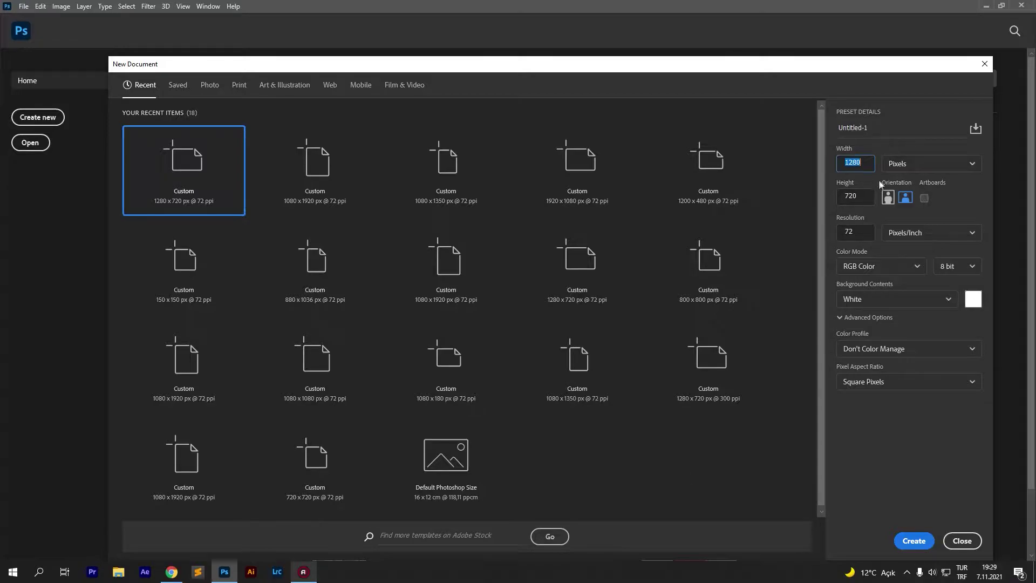
pyautogui.doubleClick(855, 199)
pyautogui.doubleClick(844, 234)
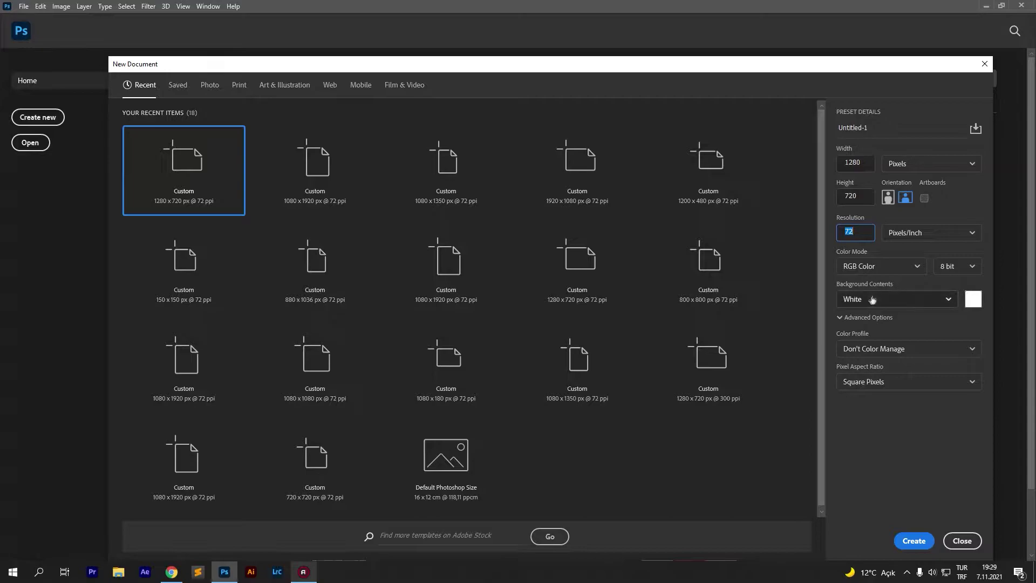
pyautogui.click(861, 270)
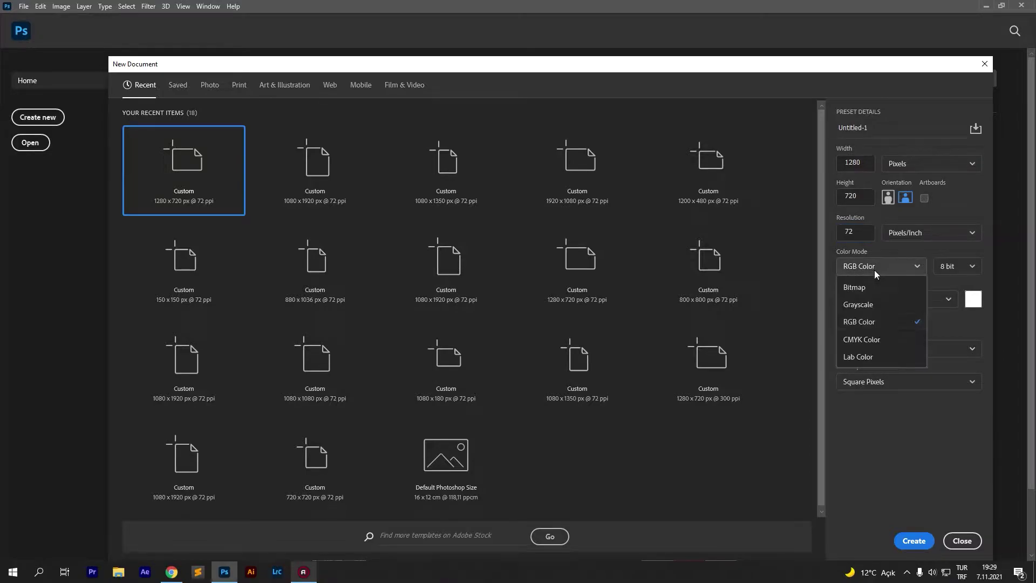
pyautogui.click(866, 322)
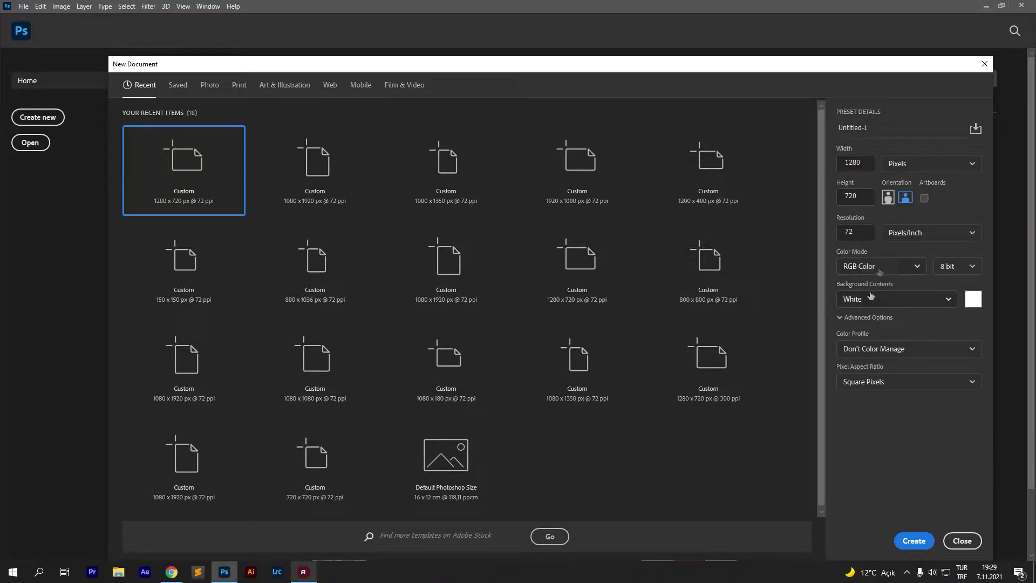
pyautogui.click(914, 541)
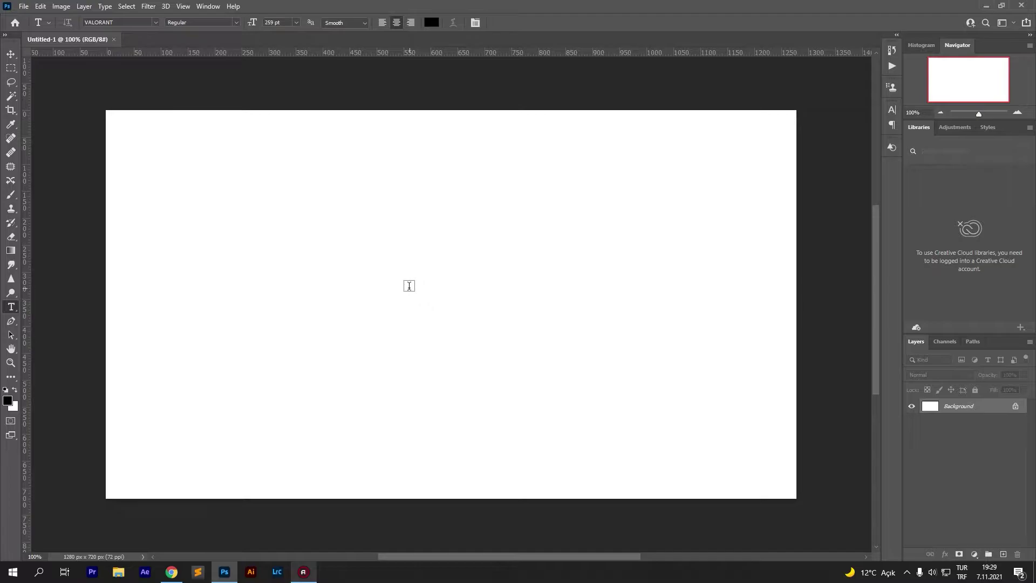
# Place the yonca clover image from the desktop into the document and enlarge it to cover the whole canvas
pyautogui.click(1035, 576)
pyautogui.moveTo(106, 244); pyautogui.dragTo(371, 306)
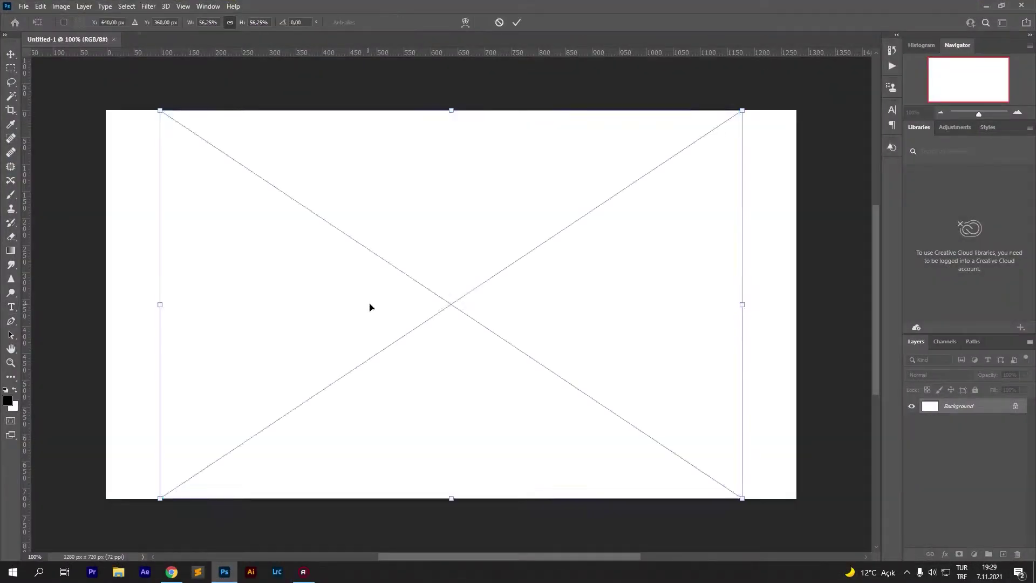
pyautogui.moveTo(155, 111); pyautogui.dragTo(92, 64)
pyautogui.moveTo(740, 278); pyautogui.dragTo(733, 302)
pyautogui.press('Return')
# Add a text layer with the first name in the VALORANT font at 259 pt and reposition it on the canvas
pyautogui.press('t')
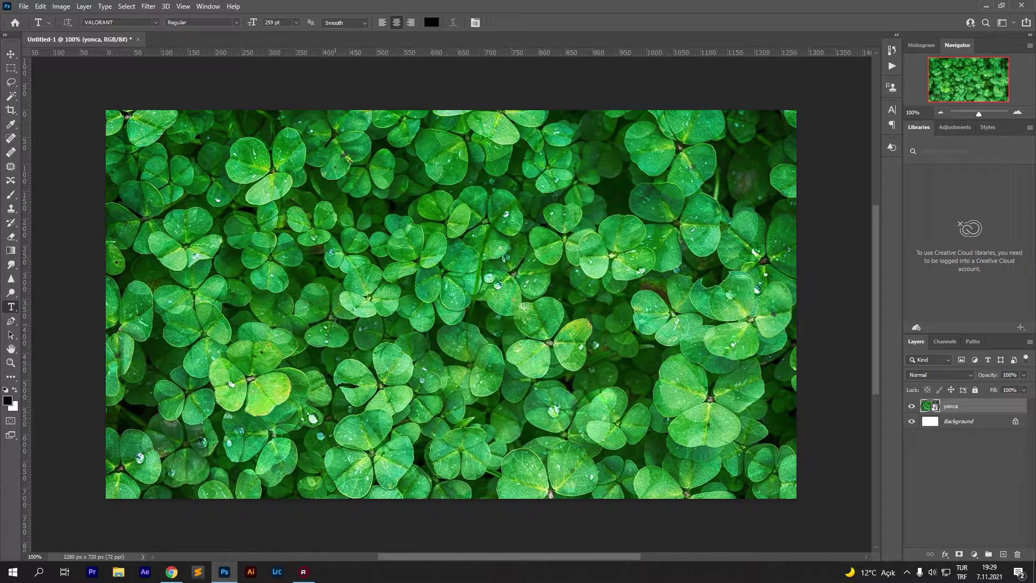
pyautogui.click(363, 327)
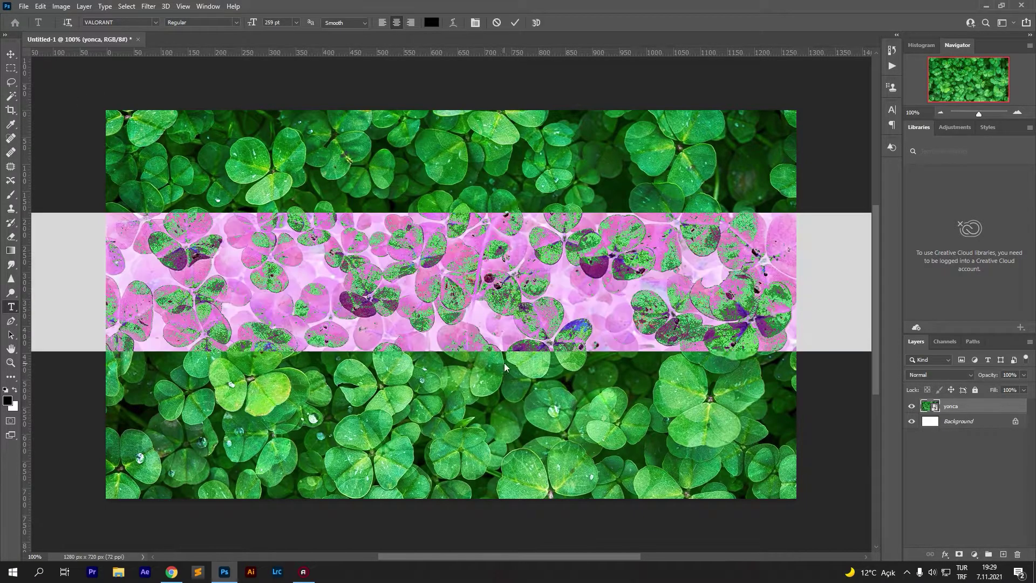
pyautogui.write('U')
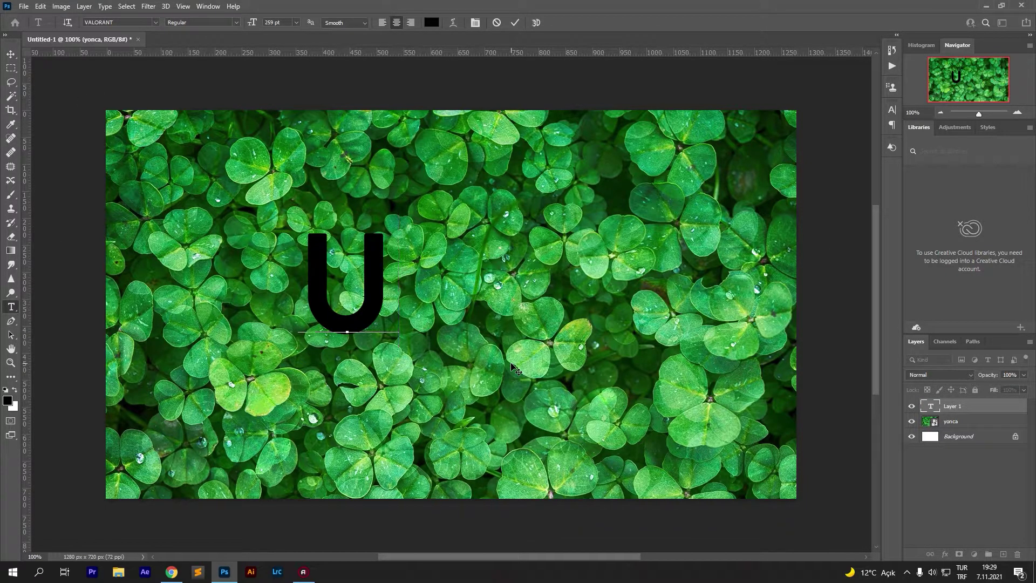
pyautogui.write('BEYD')
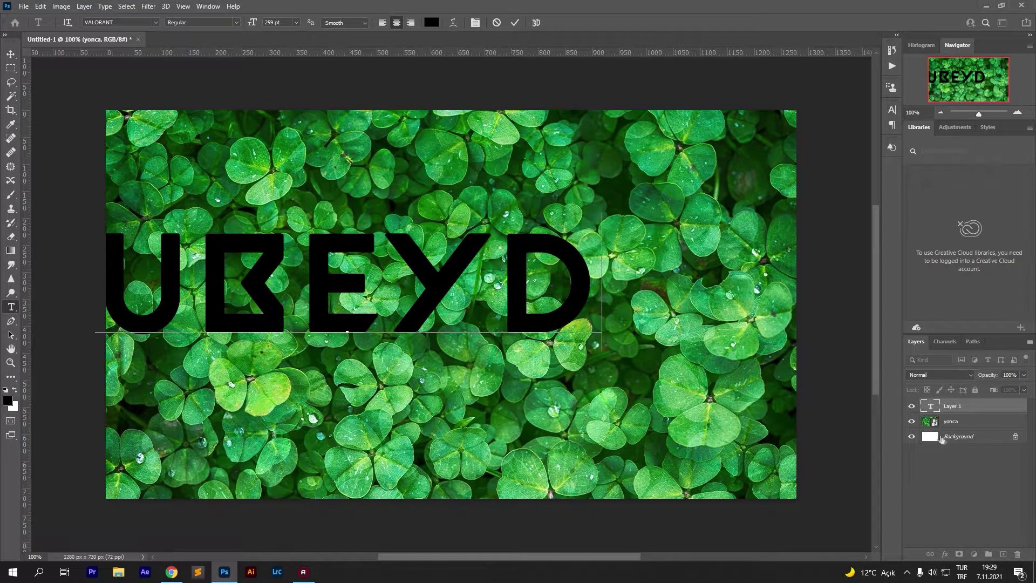
pyautogui.hotkey('ctrl', 'Return')
pyautogui.moveTo(440, 289); pyautogui.dragTo(497, 239)
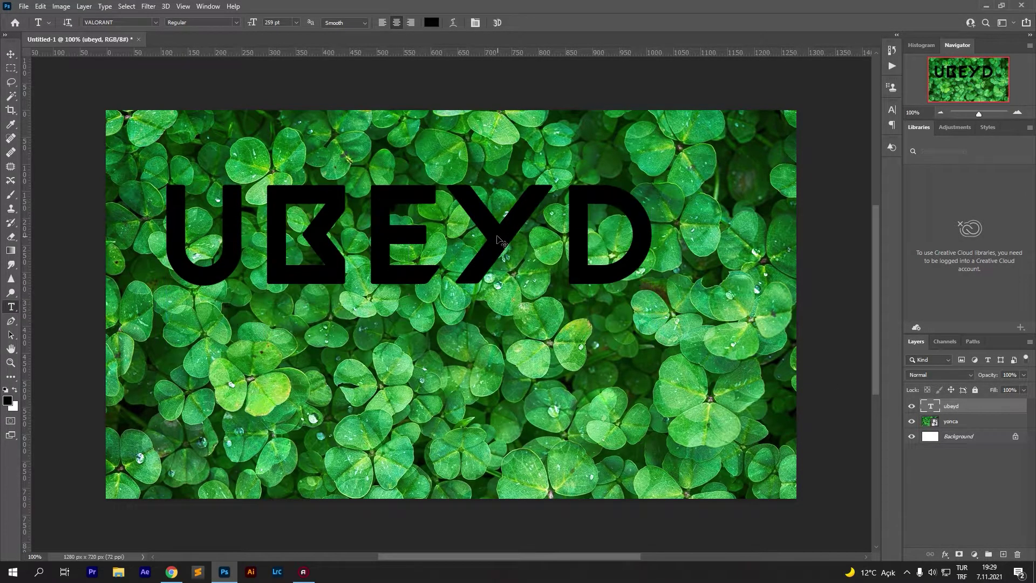
# Change the name text's colour to white (ffffff)
pyautogui.click(430, 23)
pyautogui.write('ffffff')
pyautogui.click(297, 351)
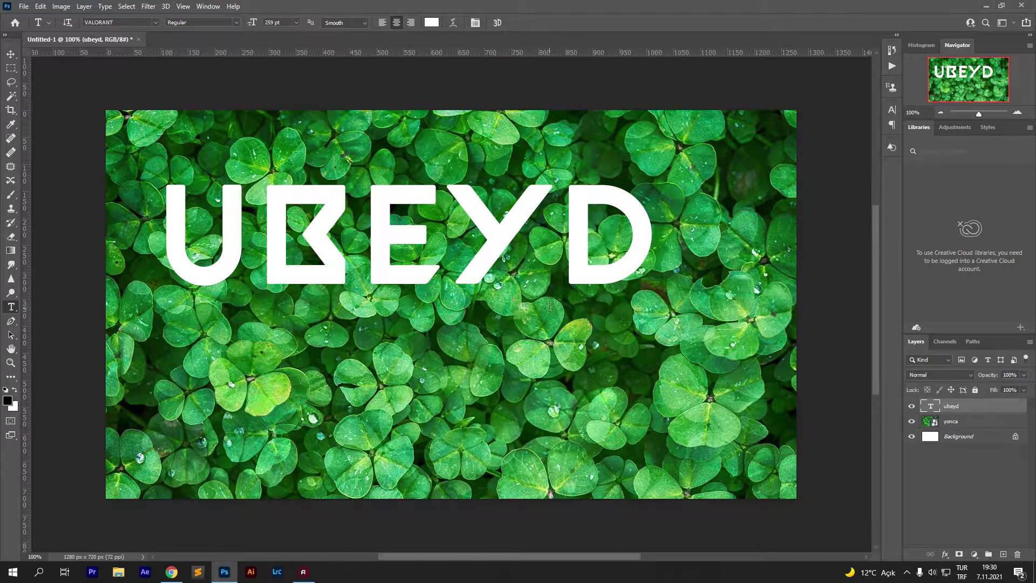
# Centre the name text horizontally and vertically on the canvas, and clear the selection
pyautogui.hotkey('ctrl', 'a')
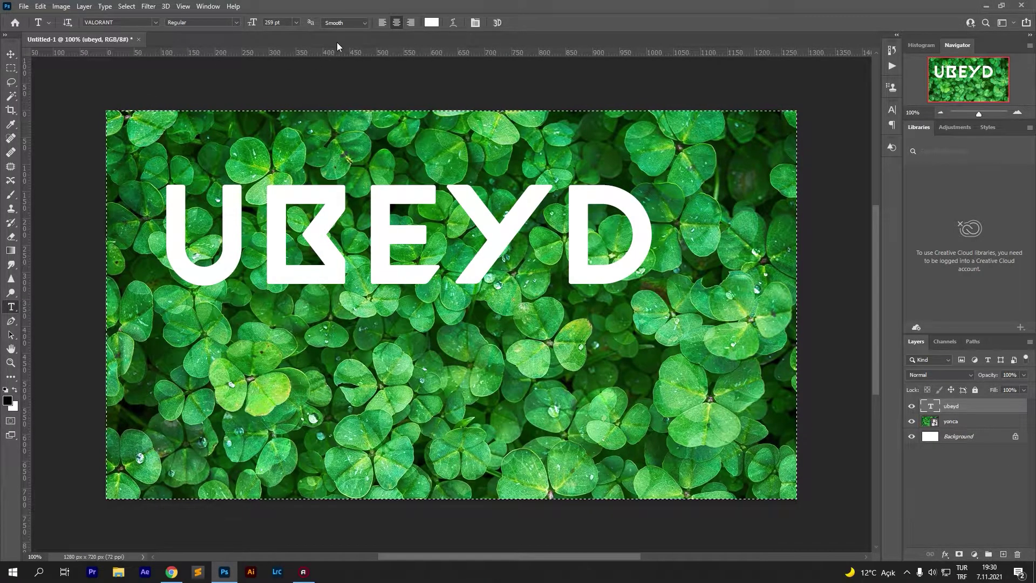
pyautogui.press('v')
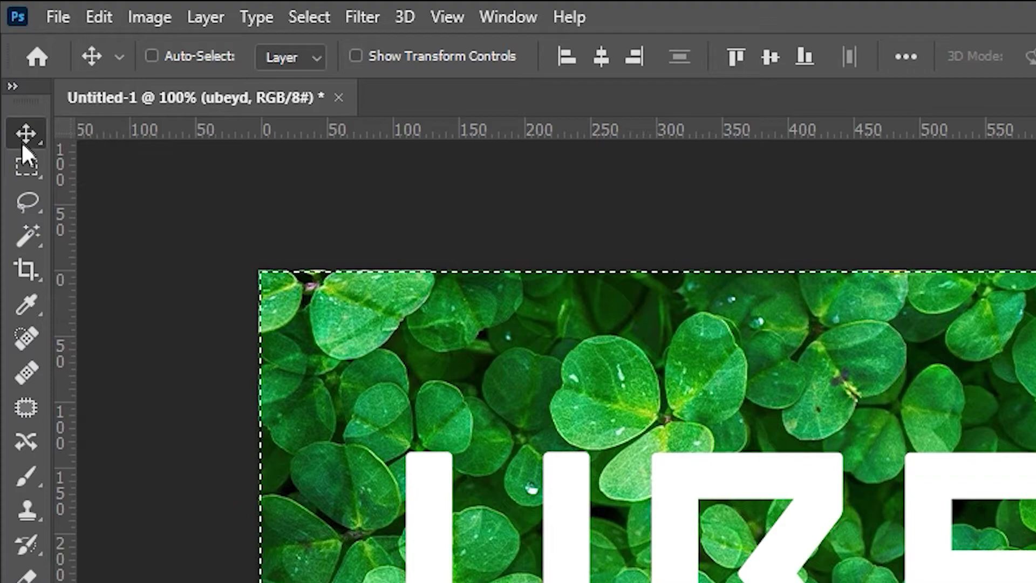
pyautogui.click(602, 58)
pyautogui.click(777, 57)
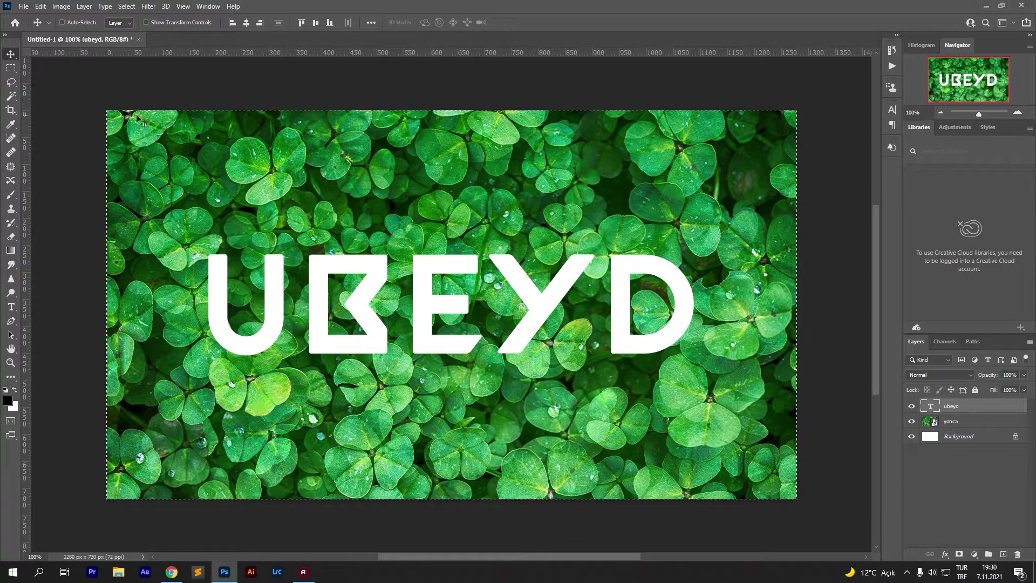
pyautogui.click(11, 68)
pyautogui.click(365, 227)
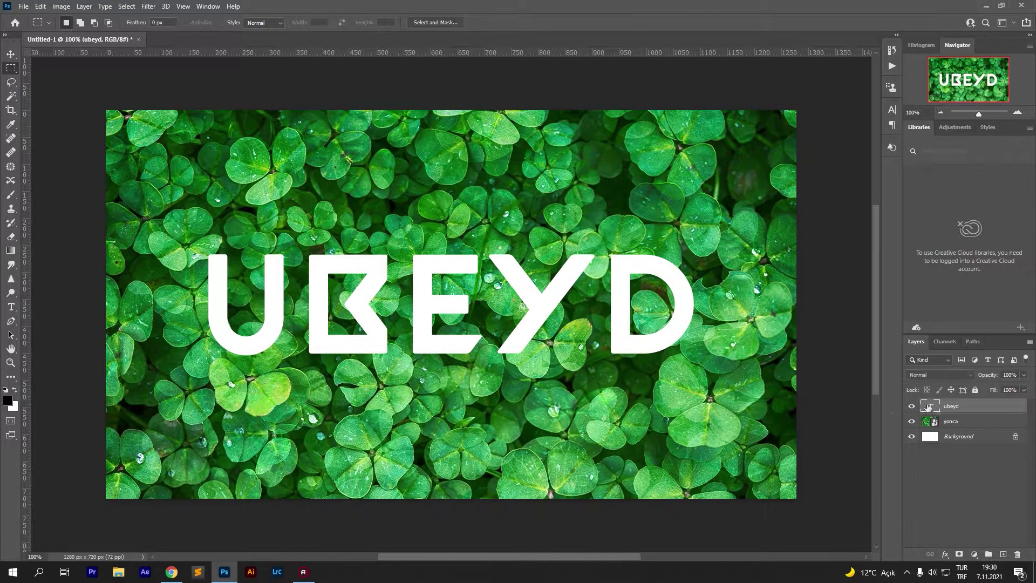
# Lower the text layer's opacity to 30% so that the clover leaves show through the letters
pyautogui.moveTo(986, 375); pyautogui.dragTo(969, 372)
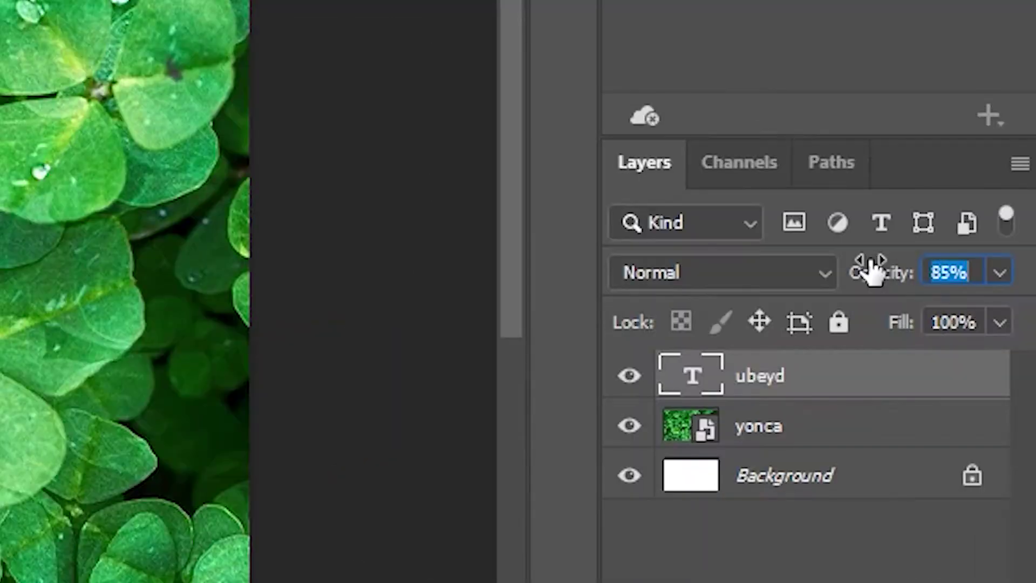
pyautogui.moveTo(821, 265); pyautogui.dragTo(756, 266)
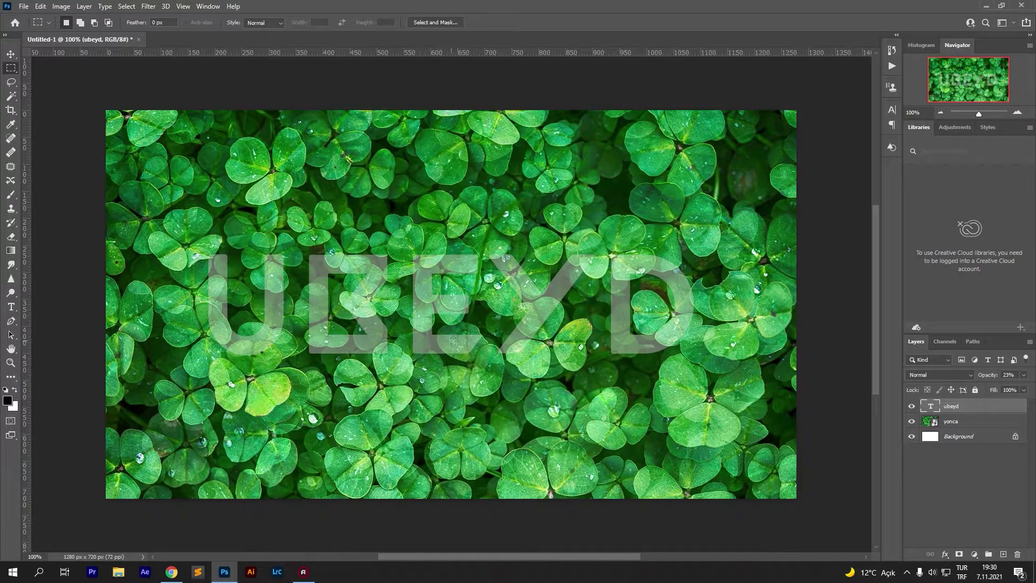
pyautogui.hscroll(1, 452, 340)
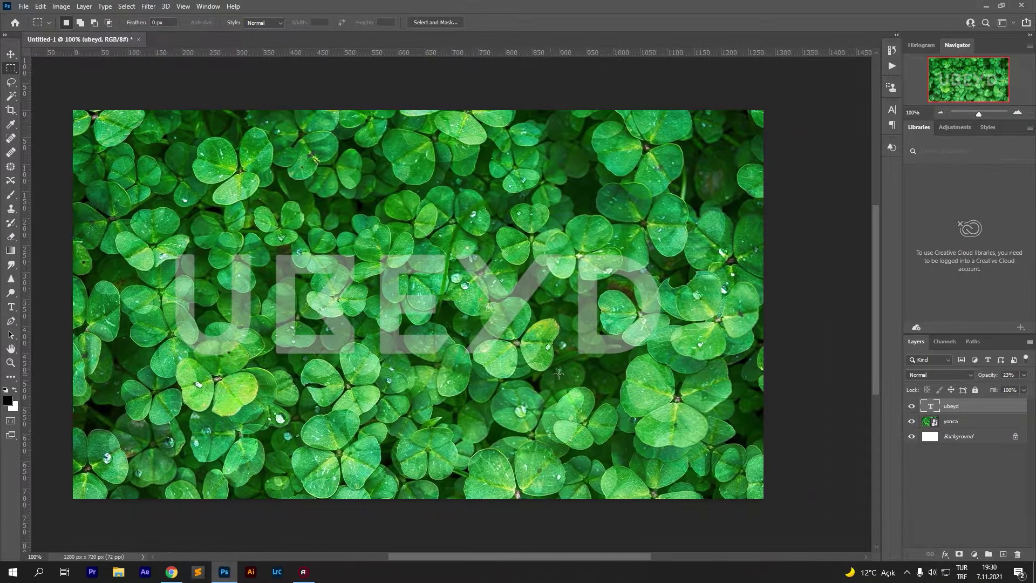
pyautogui.scroll(5, 577, 311)
pyautogui.moveTo(614, 310); pyautogui.dragTo(597, 301)
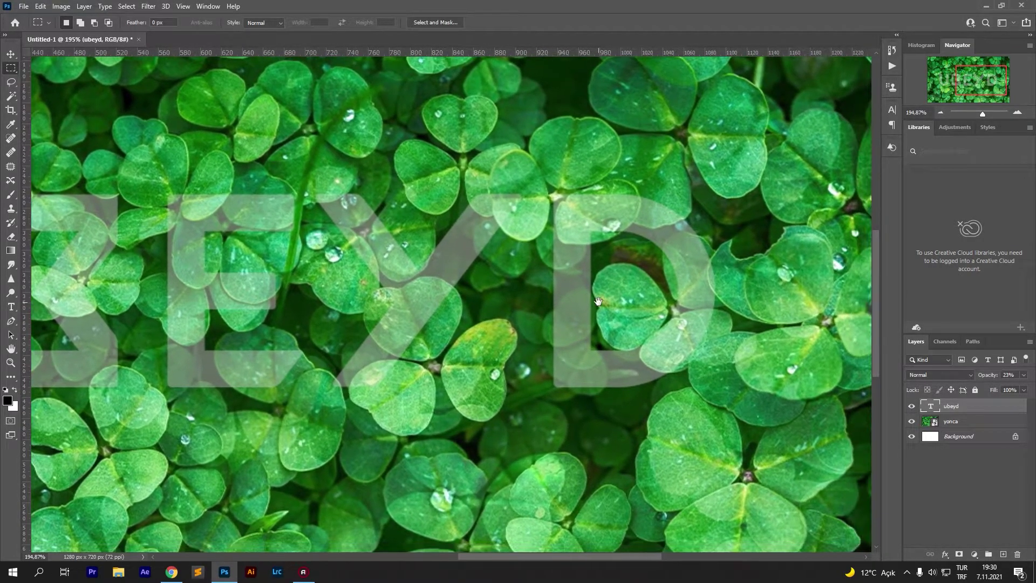
pyautogui.moveTo(985, 376); pyautogui.dragTo(992, 377)
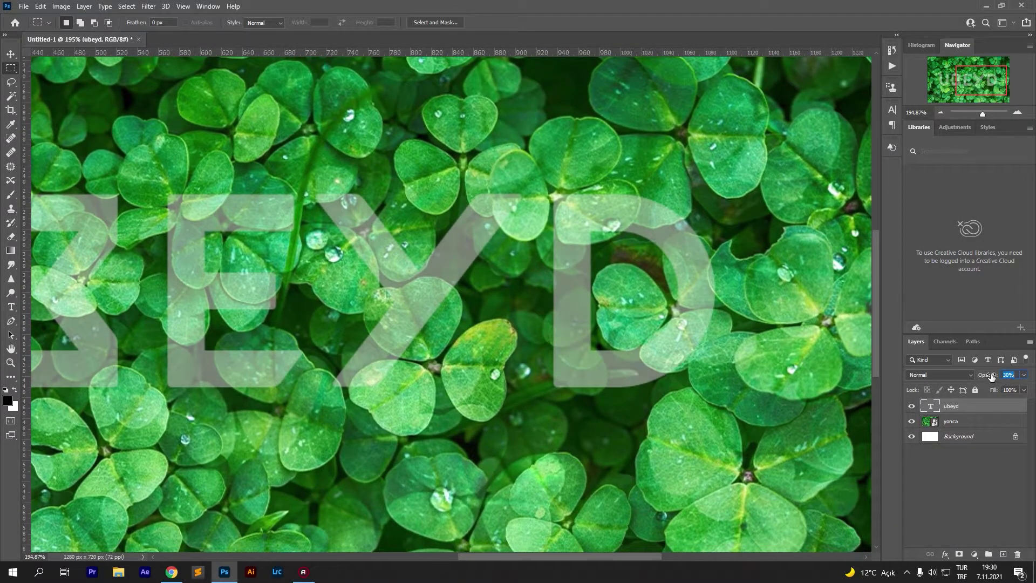
# Rasterize the text layer for use with the Eraser tool and set its opacity to 41%
pyautogui.click(11, 237)
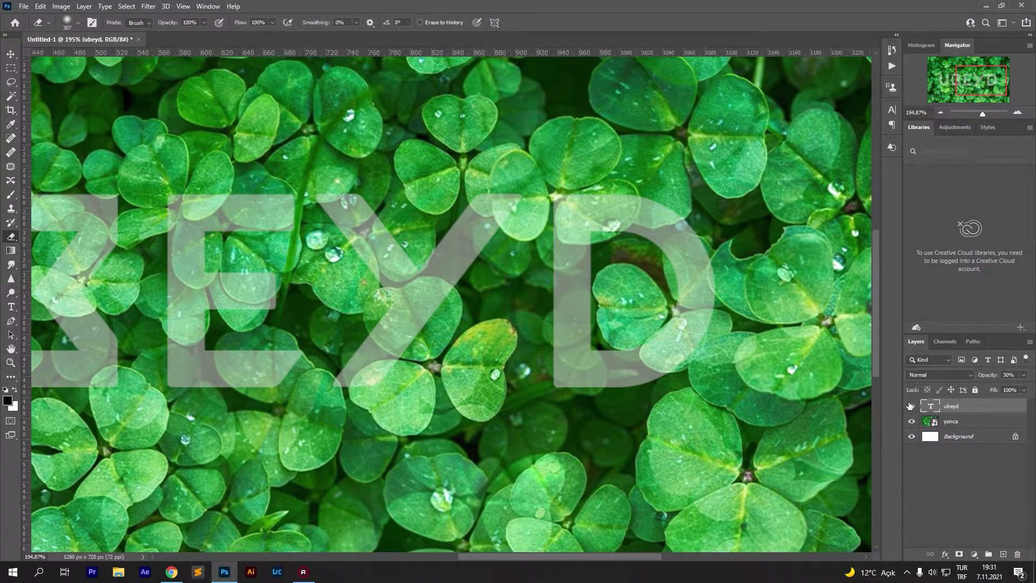
pyautogui.click(699, 312)
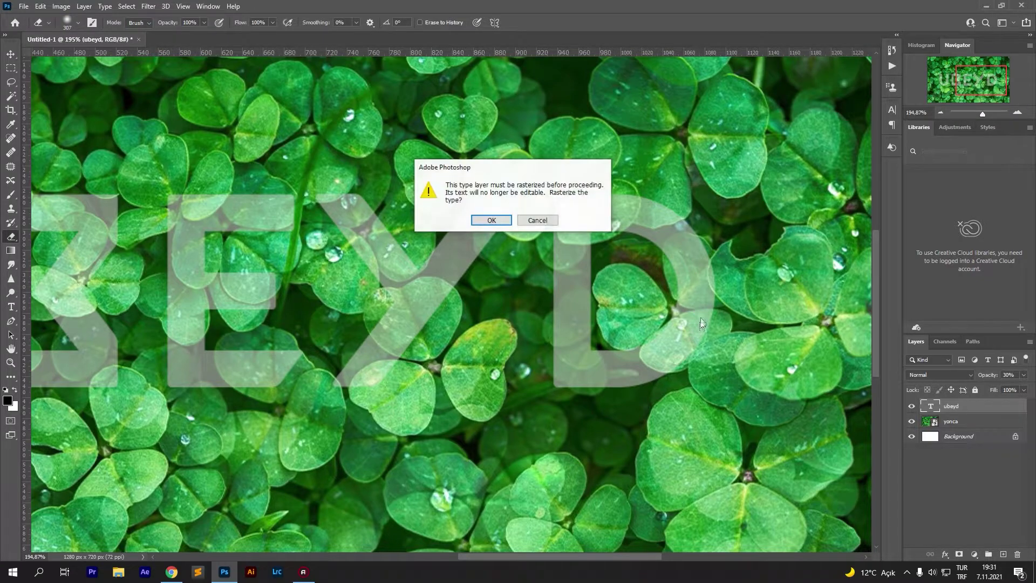
pyautogui.click(479, 221)
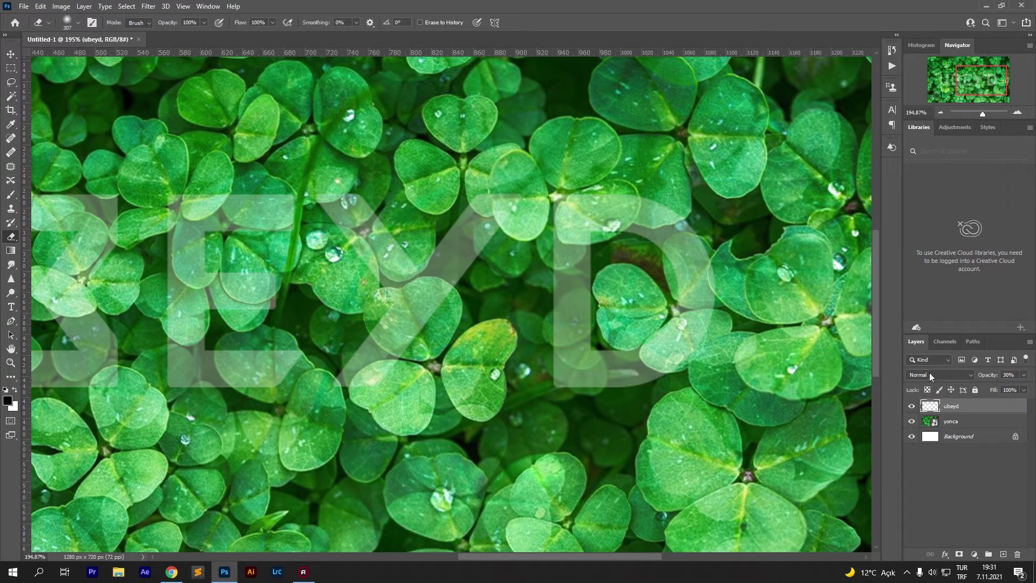
pyautogui.moveTo(989, 378); pyautogui.dragTo(990, 378)
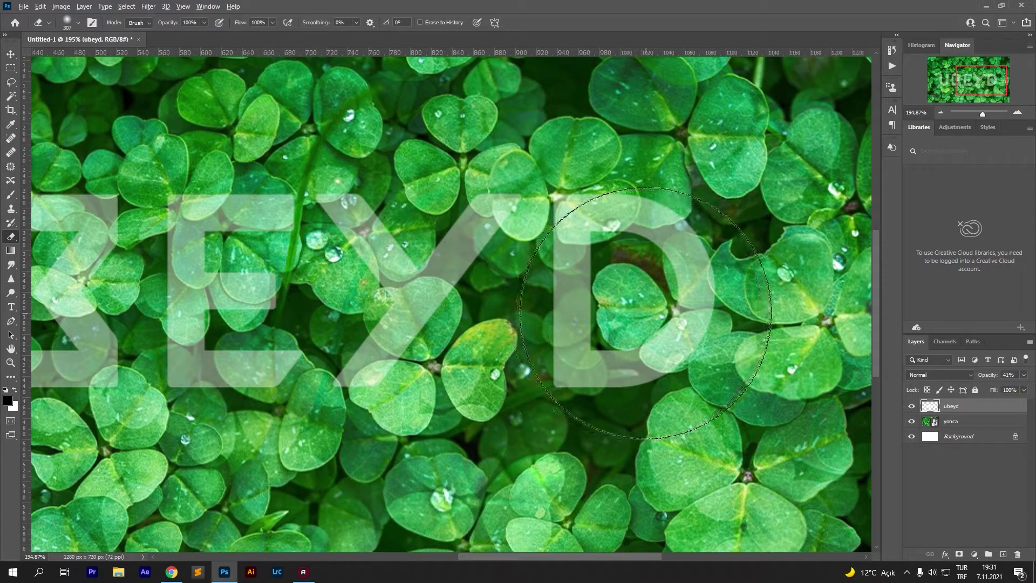
# Shrink the Eraser brush to about 23 px and raise its hardness to give it a hard edge
pyautogui.keyDown('alt'); pyautogui.rightClick(642, 320); pyautogui.keyUp('alt')
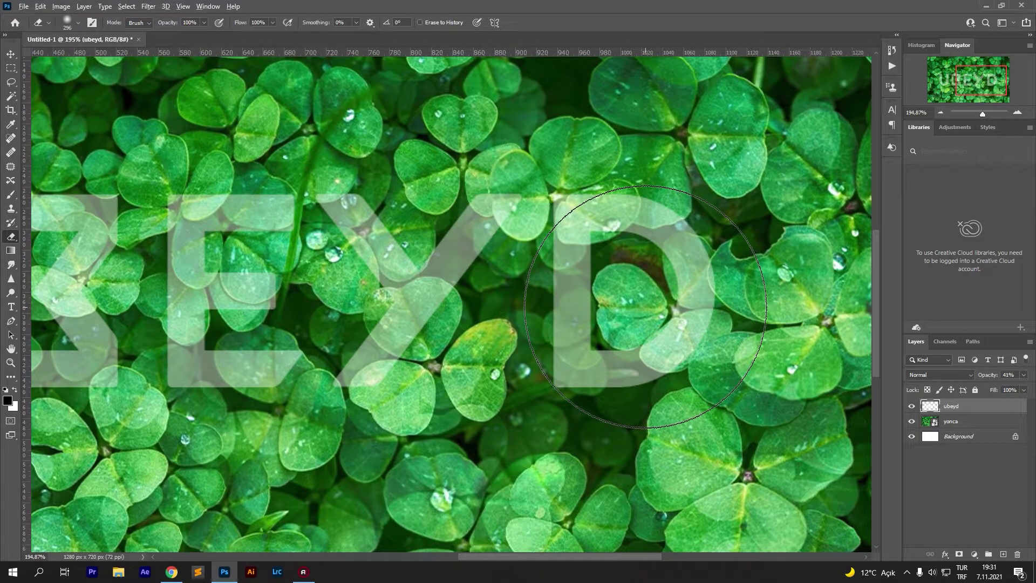
pyautogui.keyDown('alt'); pyautogui.rightClick(645, 306); pyautogui.keyUp('alt')
pyautogui.moveTo(645, 306)
pyautogui.mouseDown()
pyautogui.moveTo(470, 305)
pyautogui.moveTo(730, 306)
pyautogui.moveTo(843, 293)
pyautogui.moveTo(465, 313)
pyautogui.mouseUp()
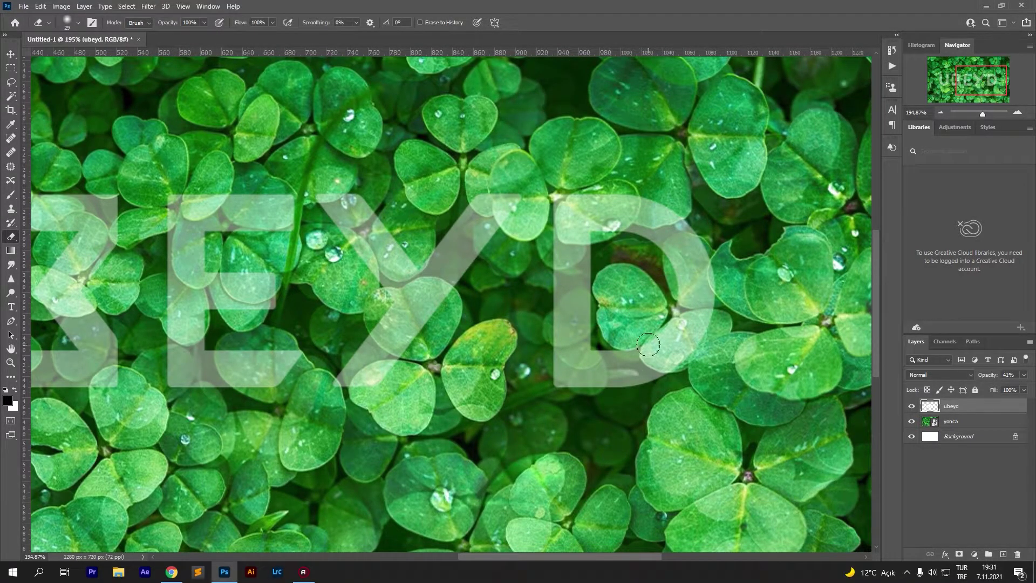
pyautogui.moveTo(629, 323); pyautogui.dragTo(635, 327)
pyautogui.keyDown('alt'); pyautogui.rightClick(704, 324); pyautogui.keyUp('alt')
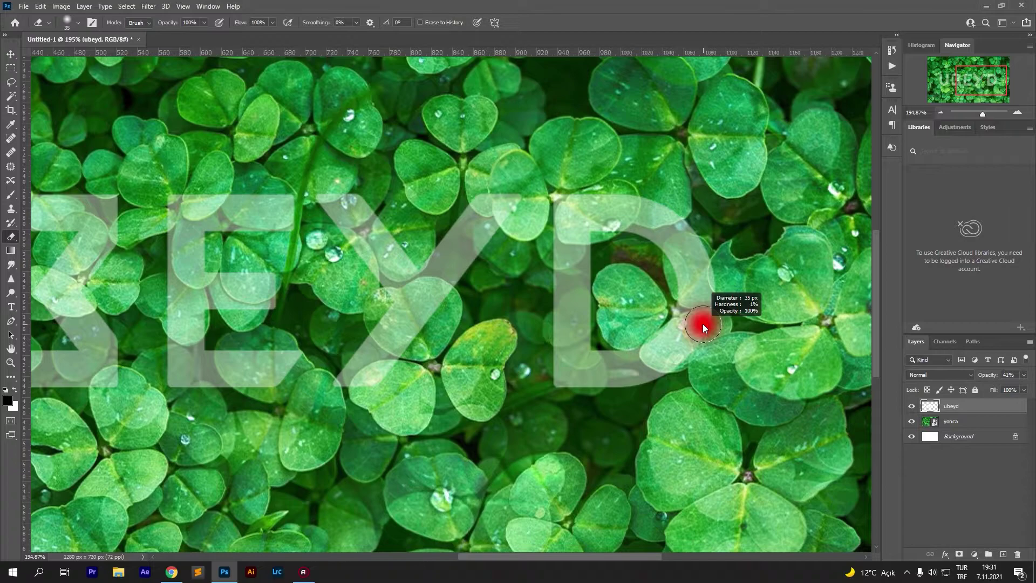
pyautogui.moveTo(702, 323); pyautogui.dragTo(694, 266)
pyautogui.moveTo(692, 196); pyautogui.dragTo(702, 379)
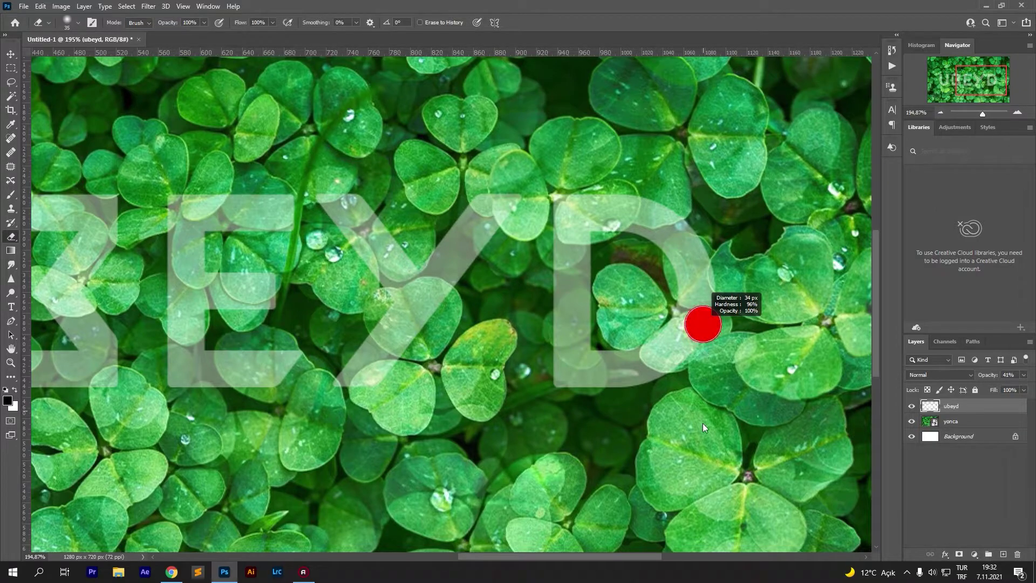
pyautogui.moveTo(703, 471); pyautogui.dragTo(697, 467)
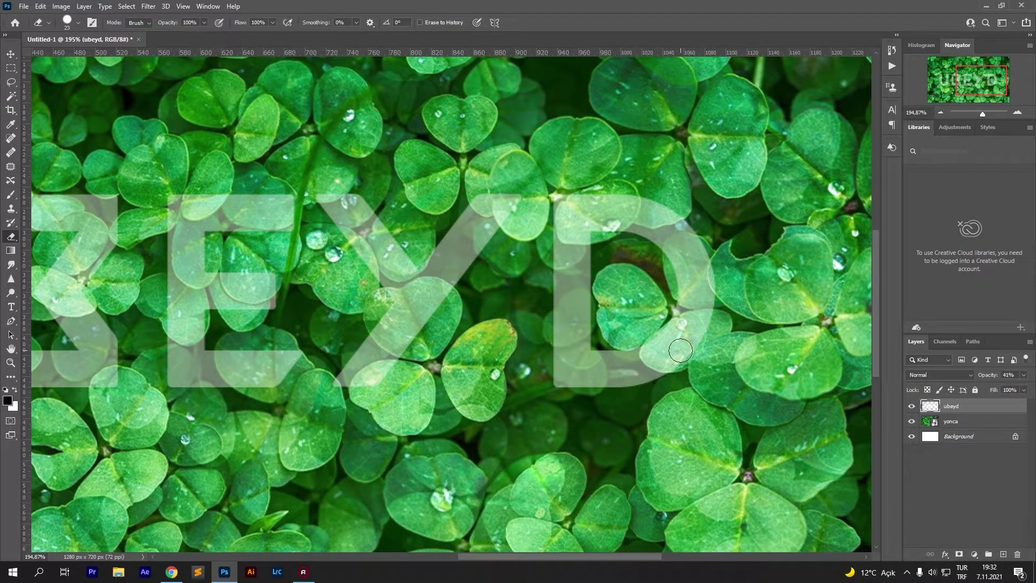
# Erase the part of the letter D that covers the clover leaf at its lower curve
pyautogui.scroll(5, 680, 351)
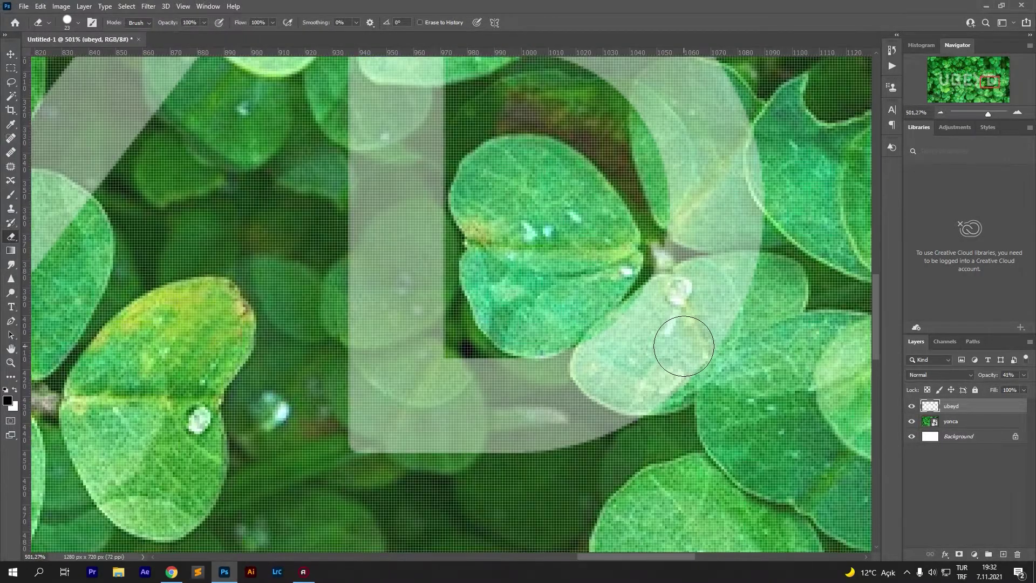
pyautogui.scroll(-4, 683, 346)
pyautogui.scroll(3, 480, 293)
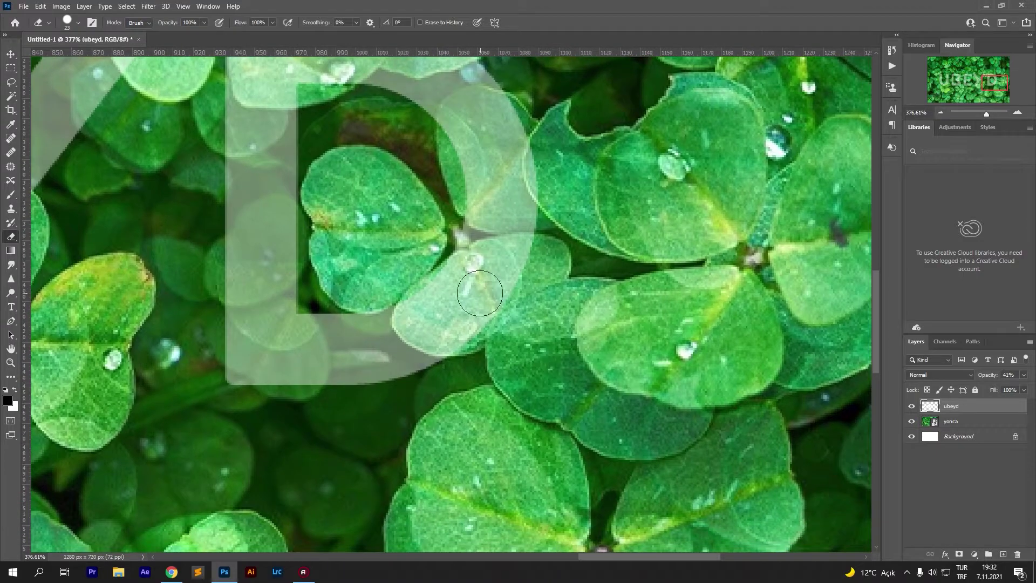
pyautogui.moveTo(479, 293)
pyautogui.mouseDown()
pyautogui.moveTo(510, 297)
pyautogui.moveTo(516, 281)
pyautogui.moveTo(532, 291)
pyautogui.moveTo(535, 254)
pyautogui.mouseUp()
pyautogui.moveTo(532, 256)
pyautogui.mouseDown()
pyautogui.moveTo(481, 264)
pyautogui.moveTo(497, 261)
pyautogui.moveTo(447, 290)
pyautogui.moveTo(501, 287)
pyautogui.moveTo(492, 307)
pyautogui.moveTo(467, 314)
pyautogui.moveTo(478, 326)
pyautogui.moveTo(458, 328)
pyautogui.moveTo(472, 332)
pyautogui.moveTo(437, 329)
pyautogui.moveTo(424, 309)
pyautogui.moveTo(415, 319)
pyautogui.moveTo(454, 326)
pyautogui.moveTo(413, 317)
pyautogui.moveTo(437, 337)
pyautogui.moveTo(494, 343)
pyautogui.moveTo(475, 308)
pyautogui.moveTo(437, 299)
pyautogui.mouseUp()
pyautogui.scroll(2, 413, 319)
pyautogui.scroll(-5, 437, 299)
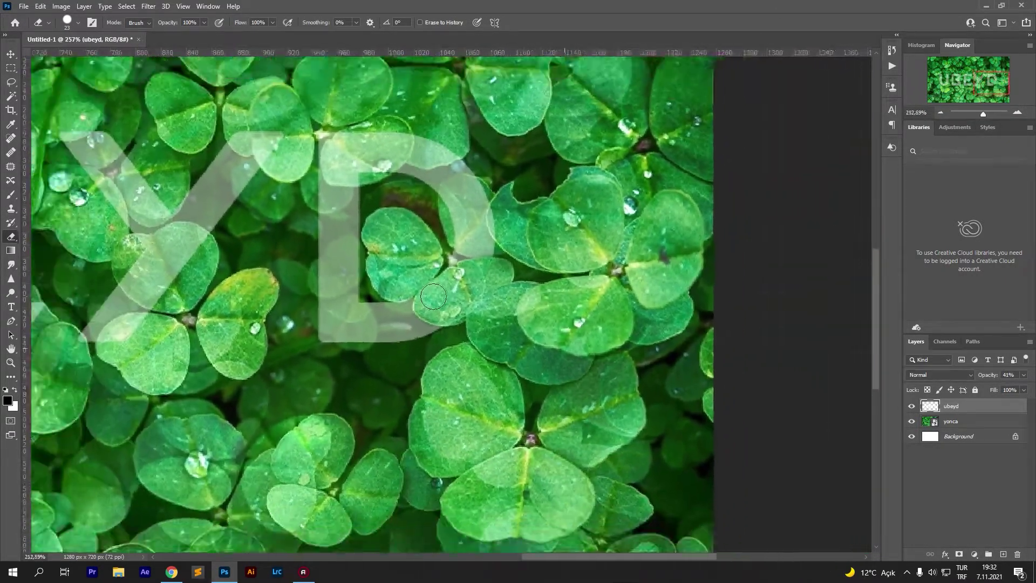
pyautogui.scroll(4, 433, 297)
pyautogui.scroll(-5, 433, 296)
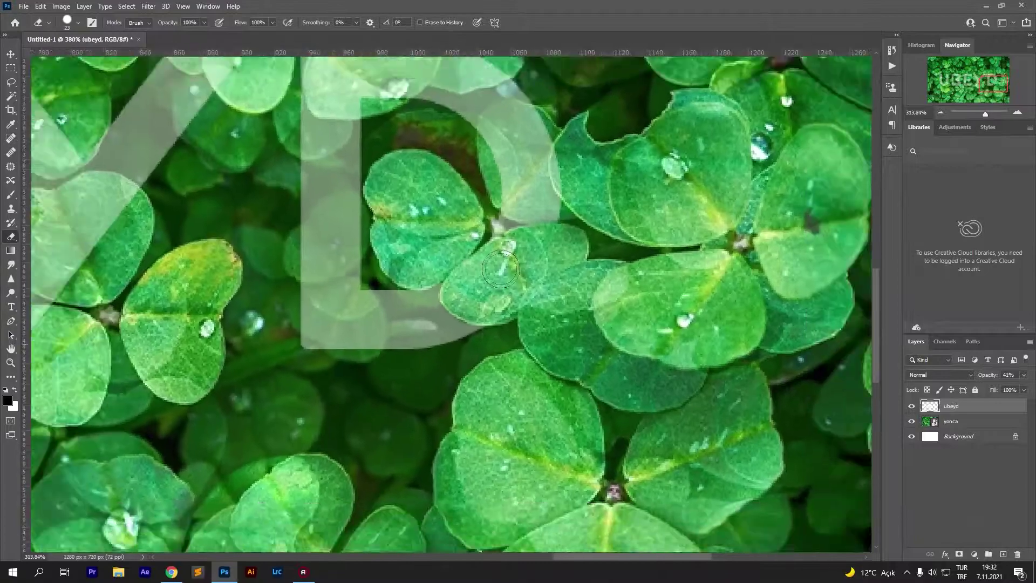
# Check the erased part of the D at 100% layer opacity, and return the lettering layer to 42%
pyautogui.click(1007, 374)
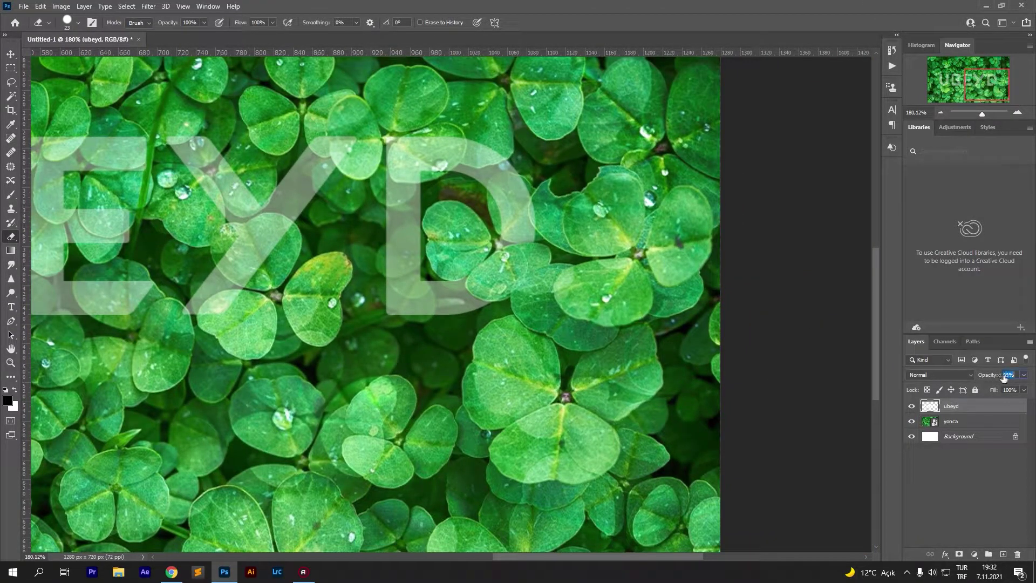
pyautogui.write('70')
pyautogui.press('Return')
pyautogui.write('100')
pyautogui.press('Return')
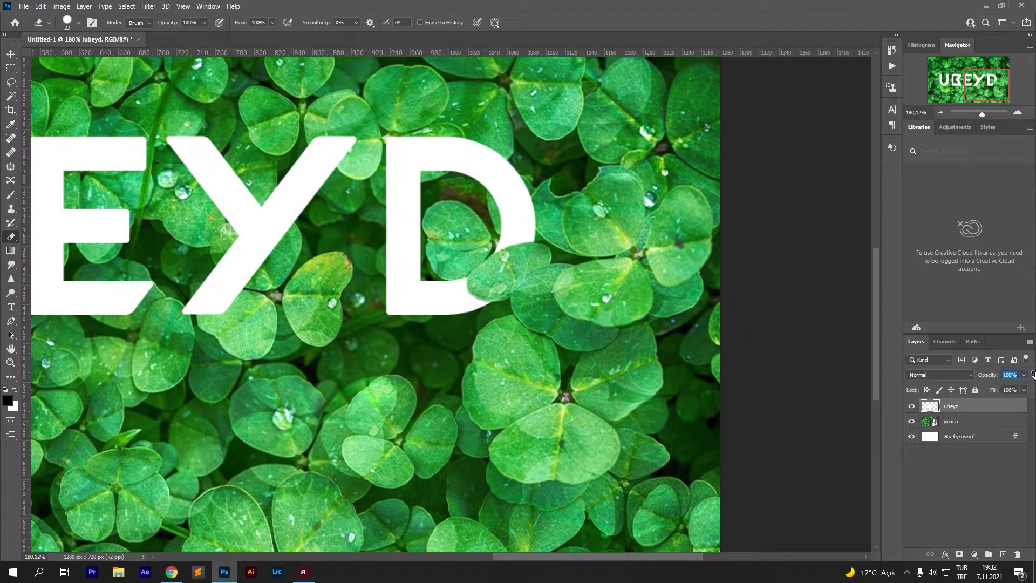
pyautogui.scroll(-5, 1016, 370)
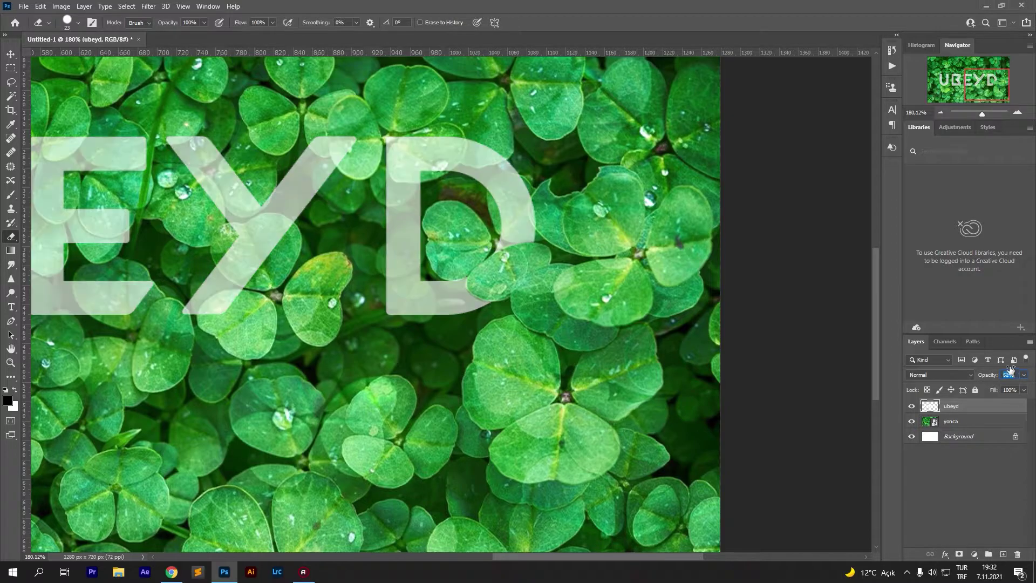
pyautogui.scroll(3, 509, 271)
pyautogui.scroll(5, 509, 271)
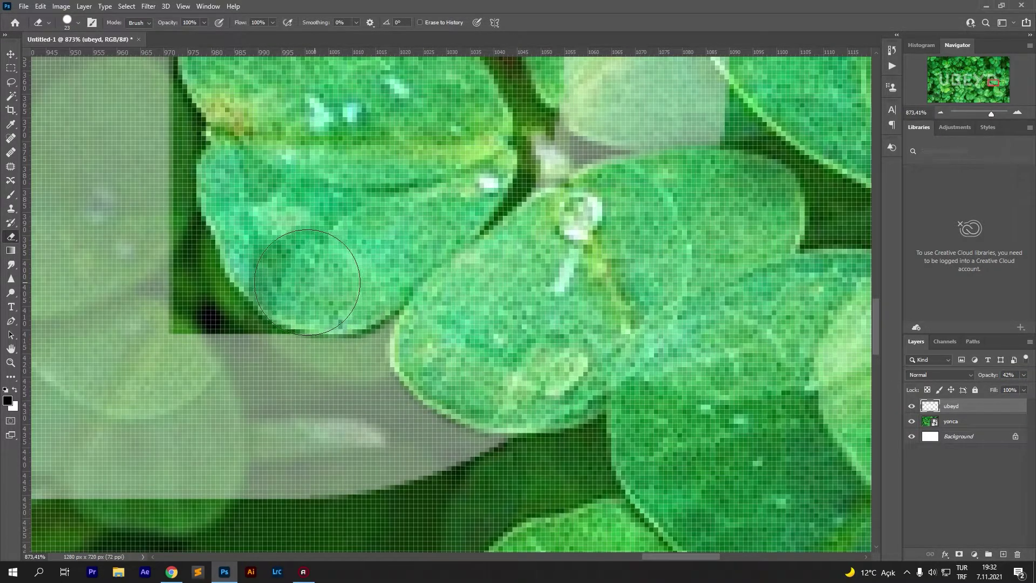
pyautogui.scroll(-6, 482, 270)
pyautogui.scroll(-3, 482, 269)
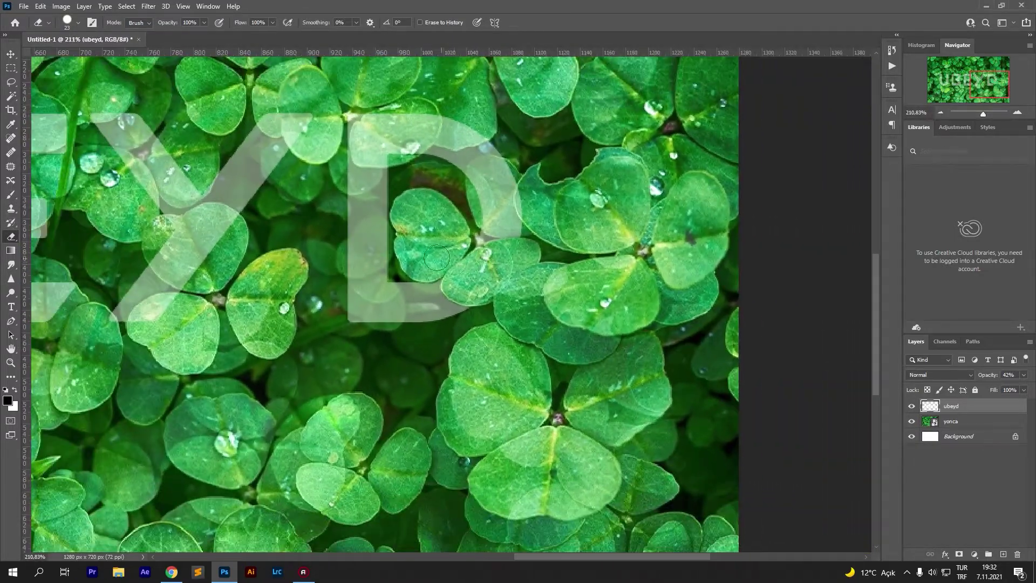
# Erase the foot of the letter Y where it covers the clover leaf below it
pyautogui.scroll(2, 488, 232)
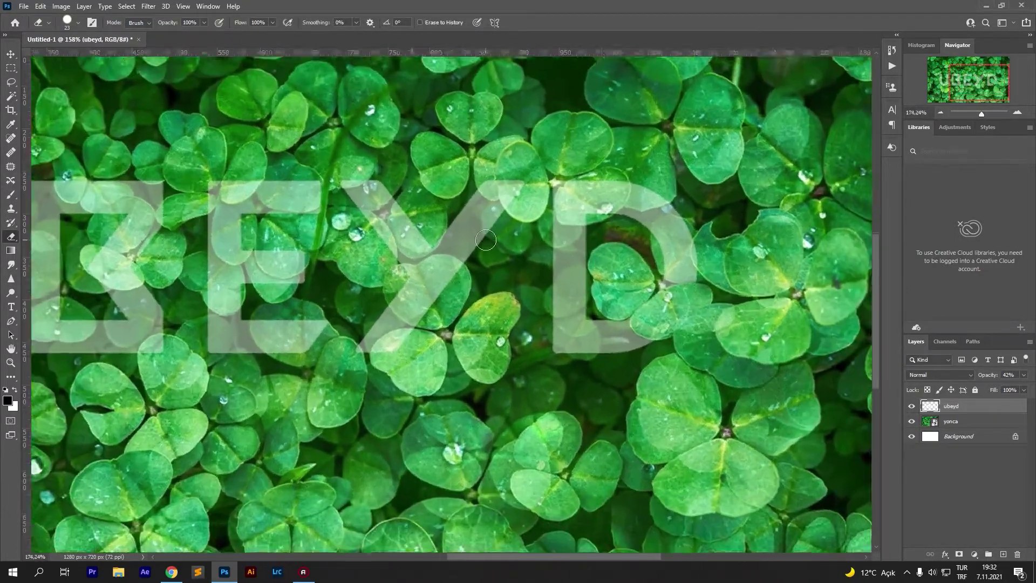
pyautogui.scroll(4, 329, 443)
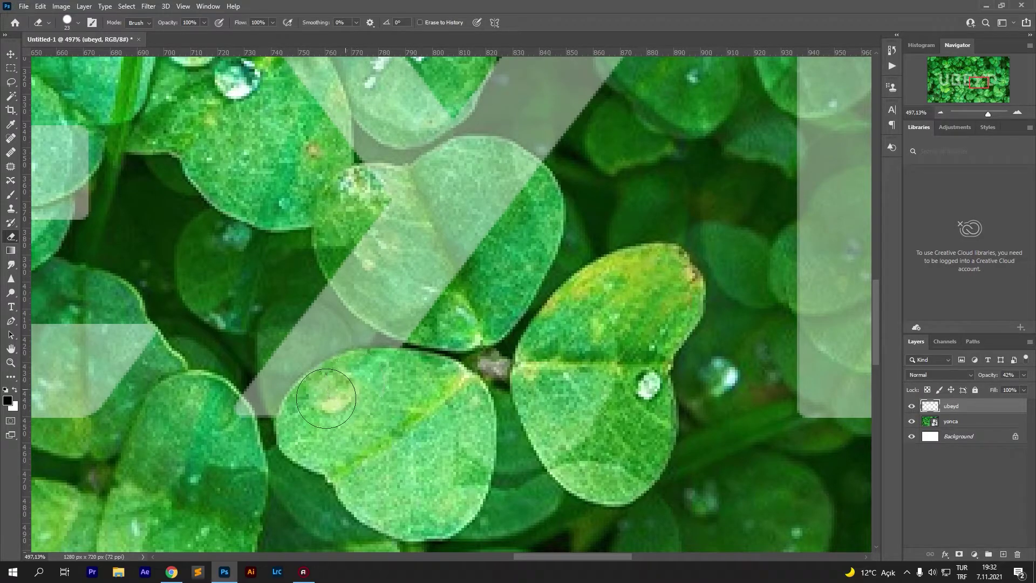
pyautogui.scroll(-4, 326, 398)
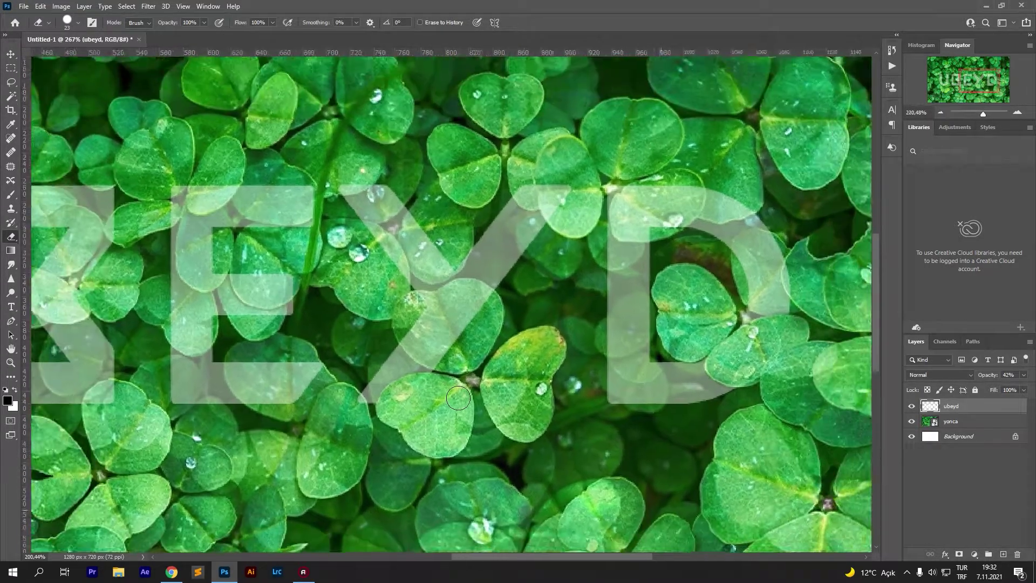
# Erase the upper-right tip of the letter Y where it covers the two overlapping clover leaves
pyautogui.scroll(4, 458, 399)
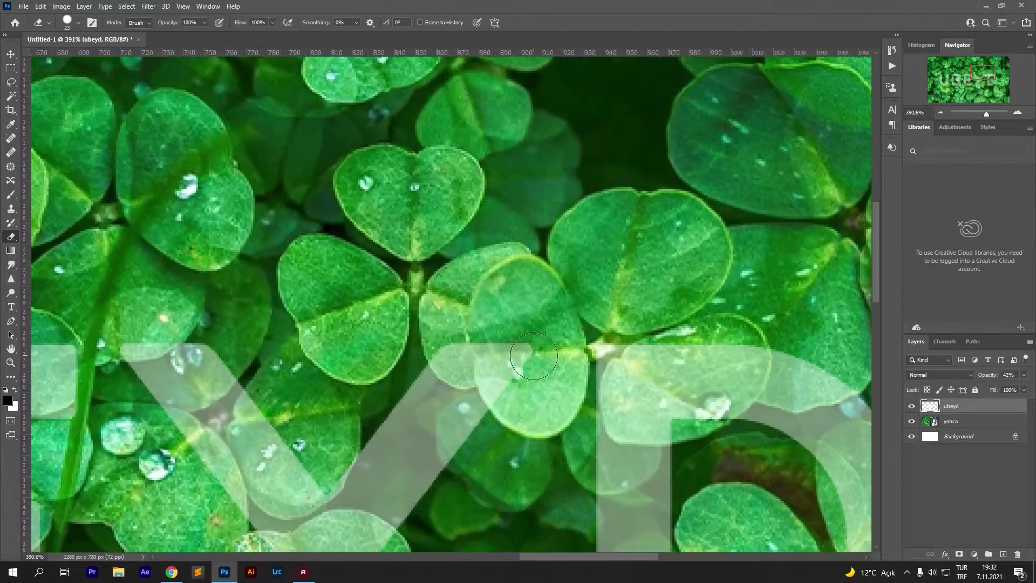
pyautogui.moveTo(534, 356)
pyautogui.mouseDown()
pyautogui.moveTo(500, 372)
pyautogui.moveTo(510, 391)
pyautogui.moveTo(489, 357)
pyautogui.moveTo(453, 340)
pyautogui.moveTo(448, 348)
pyautogui.moveTo(457, 361)
pyautogui.moveTo(485, 362)
pyautogui.moveTo(454, 358)
pyautogui.moveTo(506, 384)
pyautogui.moveTo(530, 416)
pyautogui.moveTo(555, 322)
pyautogui.mouseUp()
pyautogui.scroll(-5, 540, 416)
pyautogui.scroll(-3, 540, 415)
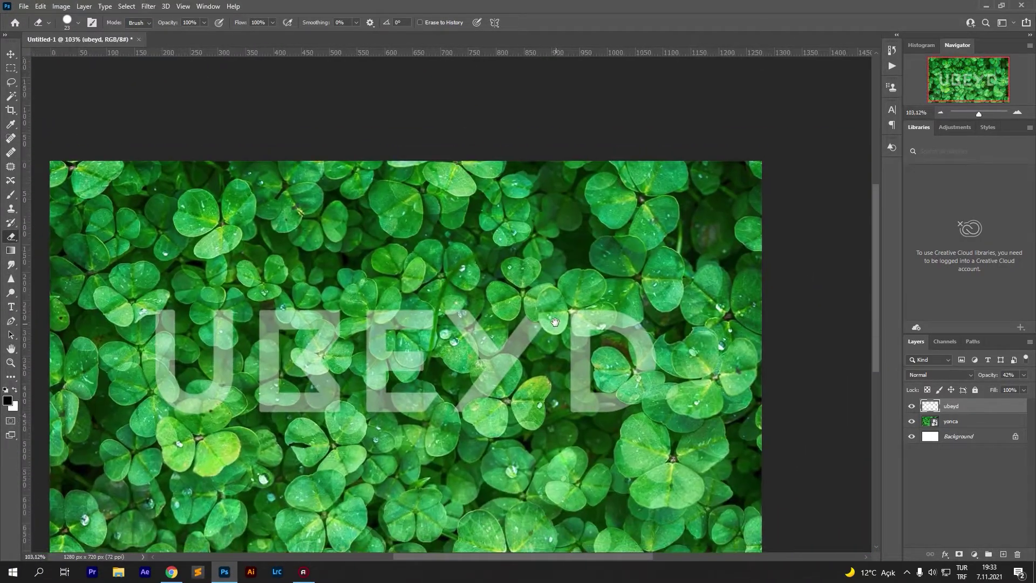
pyautogui.scroll(-4, 561, 351)
# Erase the upper-left corner of the letter D where it covers the clover leaf with the water drop
pyautogui.scroll(5, 561, 352)
pyautogui.scroll(4, 560, 351)
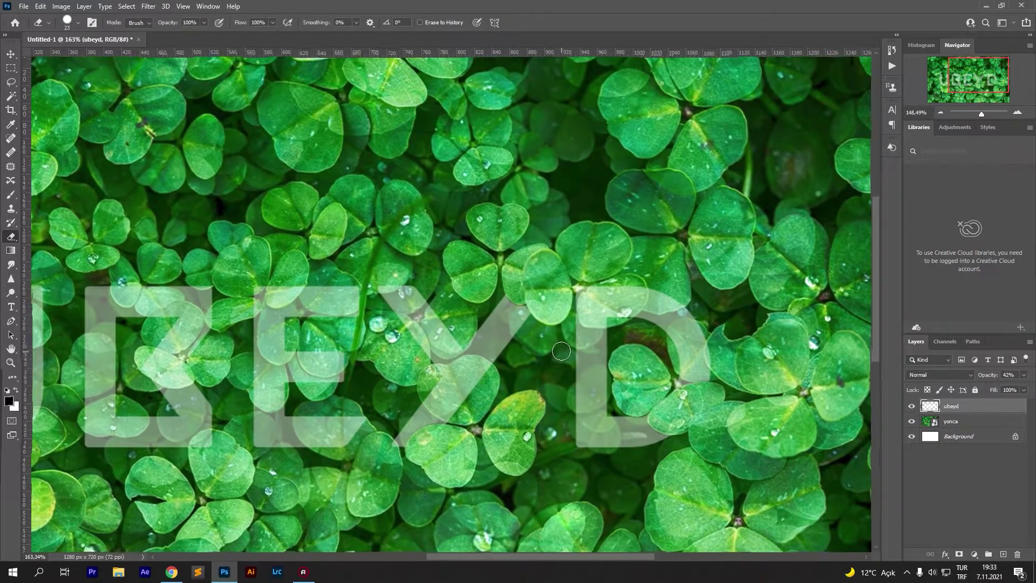
pyautogui.scroll(4, 561, 352)
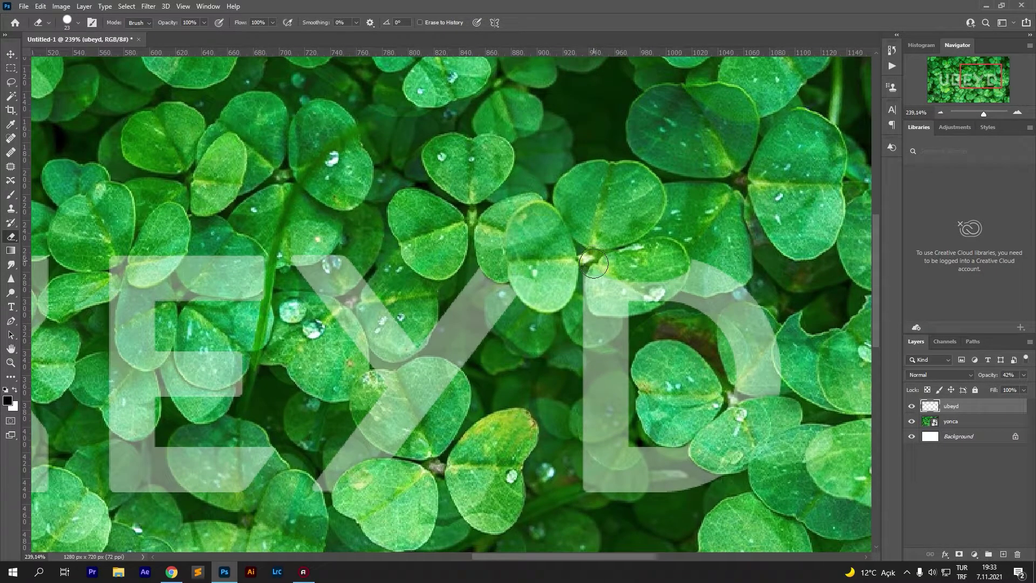
pyautogui.scroll(4, 667, 278)
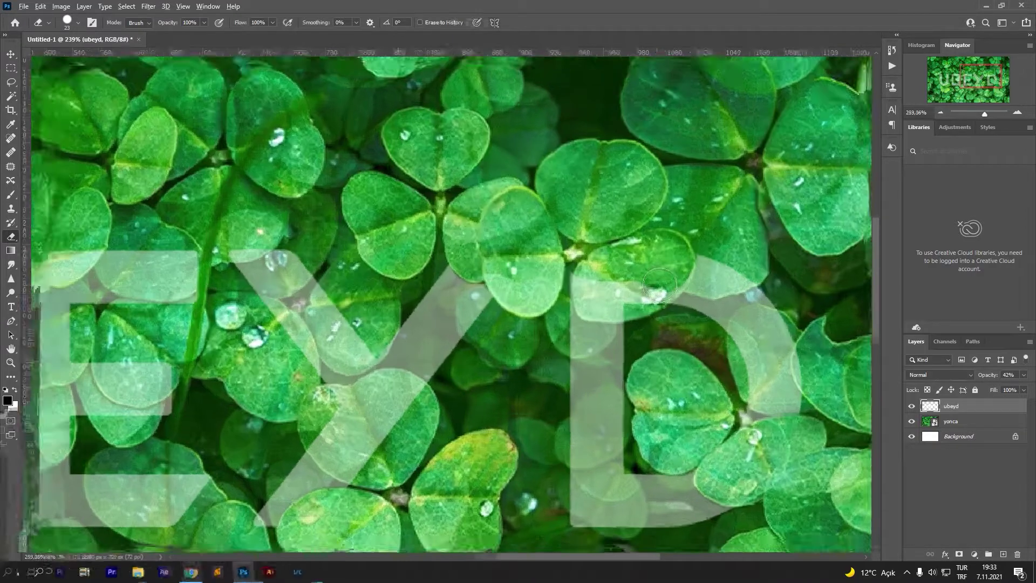
pyautogui.scroll(3, 658, 283)
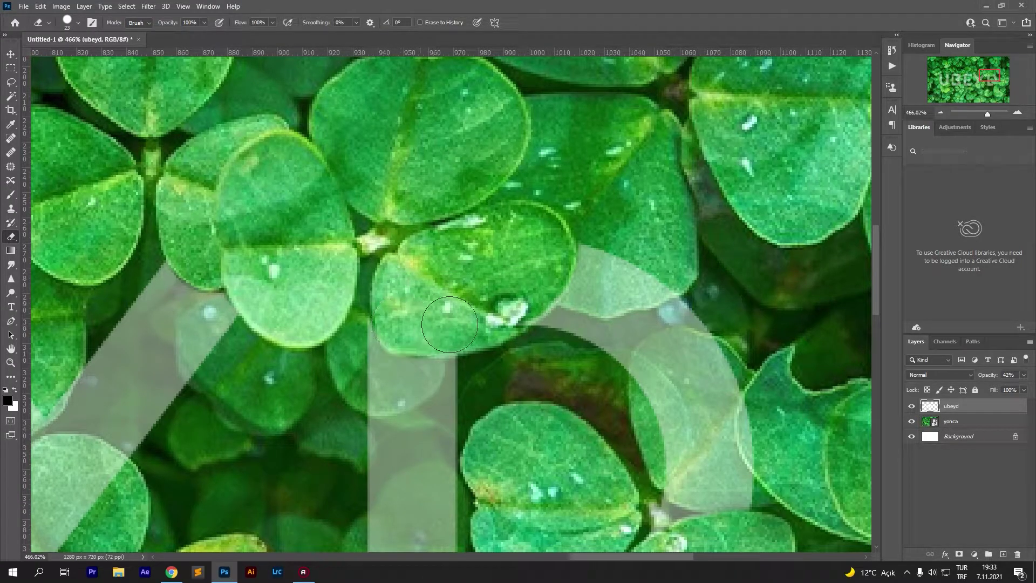
pyautogui.scroll(-10, 443, 312)
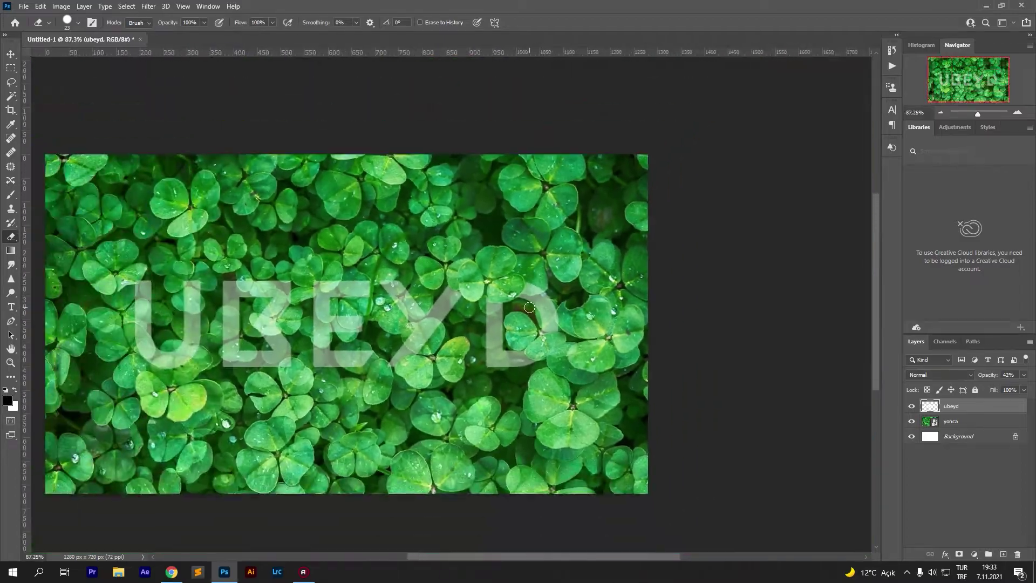
# Erase the upper-left end of the letter Y where it covers the clover leaf, with the lettering at 55% opacity
pyautogui.scroll(9, 502, 305)
pyautogui.scroll(-8, 502, 306)
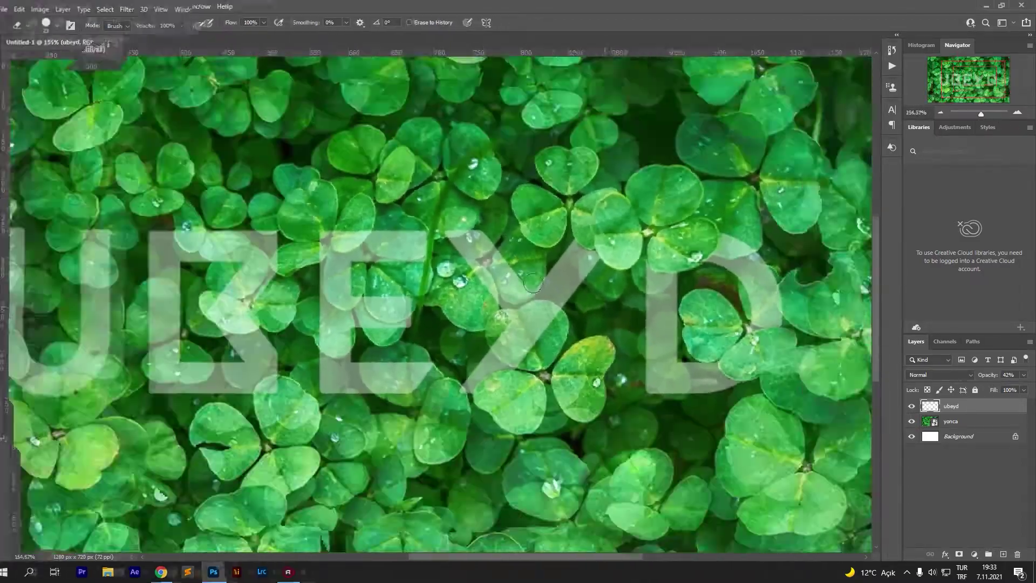
pyautogui.scroll(8, 502, 265)
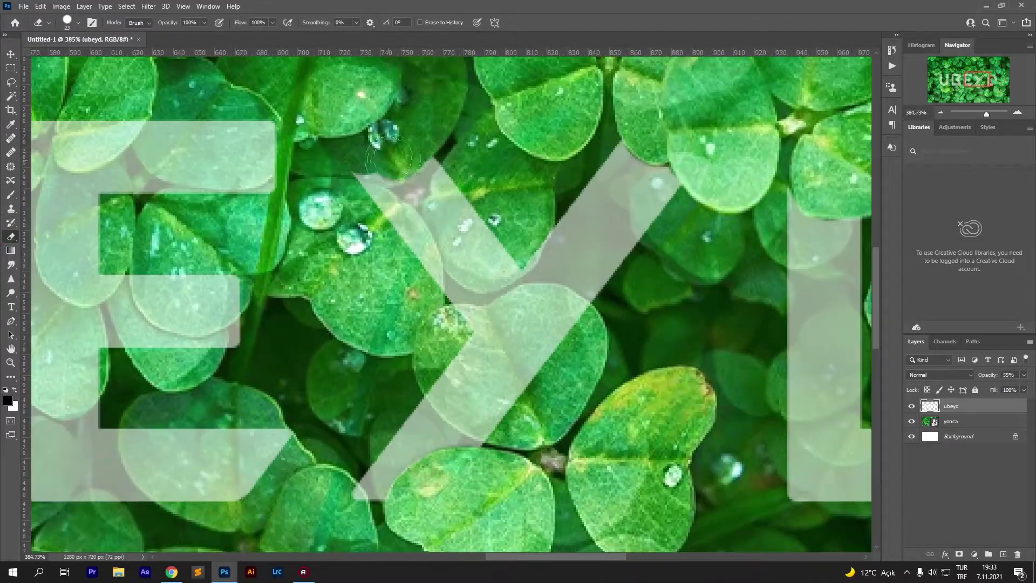
# With a 14 px Eraser and the lettering at 43% opacity, erase the E's top arm where it covers leaves
pyautogui.scroll(-5, 412, 199)
pyautogui.moveTo(994, 374)
pyautogui.mouseDown()
pyautogui.moveTo(1017, 373)
pyautogui.moveTo(965, 366)
pyautogui.moveTo(988, 369)
pyautogui.mouseUp()
pyautogui.moveTo(395, 203); pyautogui.dragTo(580, 250)
pyautogui.scroll(4, 486, 320)
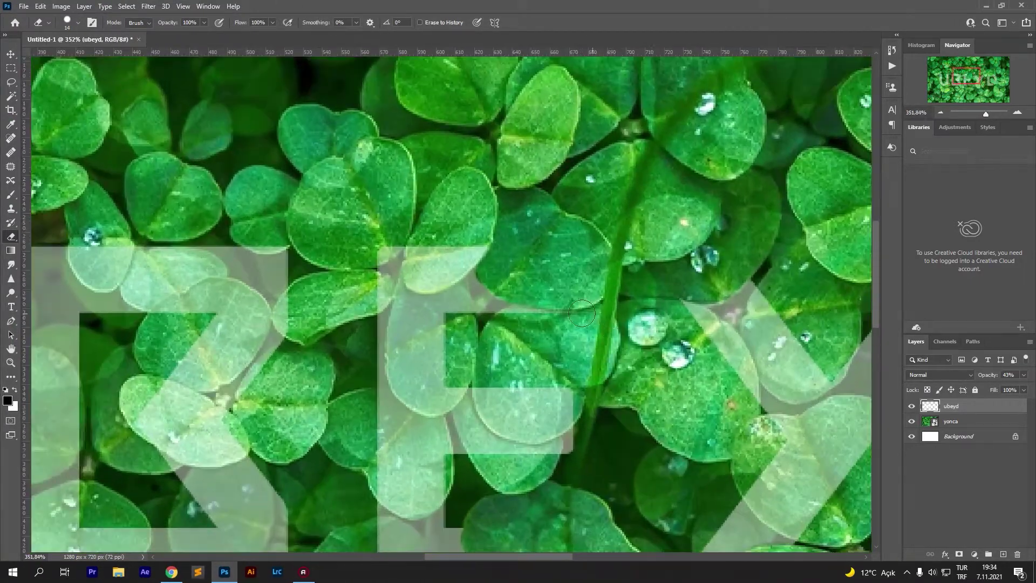
# Raise the lettering's opacity to 57% and erase the E's bottom arm where it covers the dark clover leaf
pyautogui.scroll(-5, 643, 381)
pyautogui.moveTo(994, 374)
pyautogui.mouseDown()
pyautogui.moveTo(1032, 377)
pyautogui.moveTo(1002, 377)
pyautogui.mouseUp()
pyautogui.moveTo(546, 355); pyautogui.dragTo(475, 265)
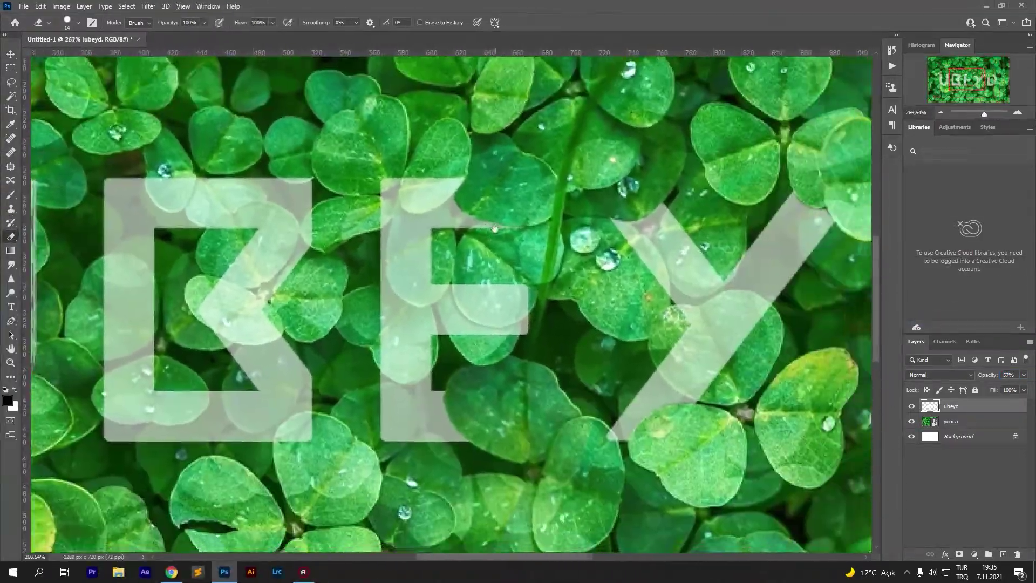
# Lower the lettering's opacity to 34% and erase the B where it covers the upper and lower-left clover leaves
pyautogui.scroll(-3, 495, 229)
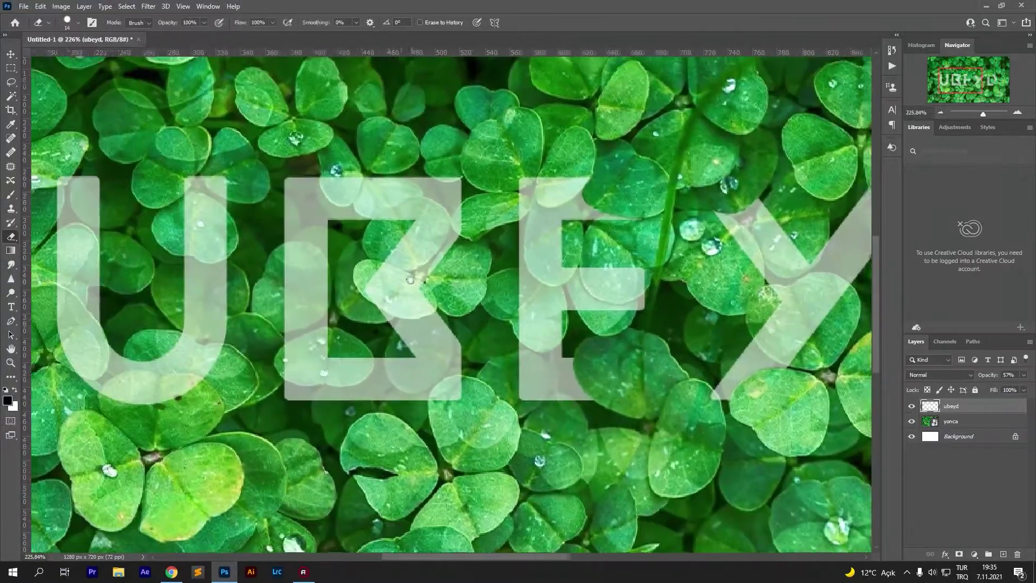
pyautogui.scroll(-5, 391, 164)
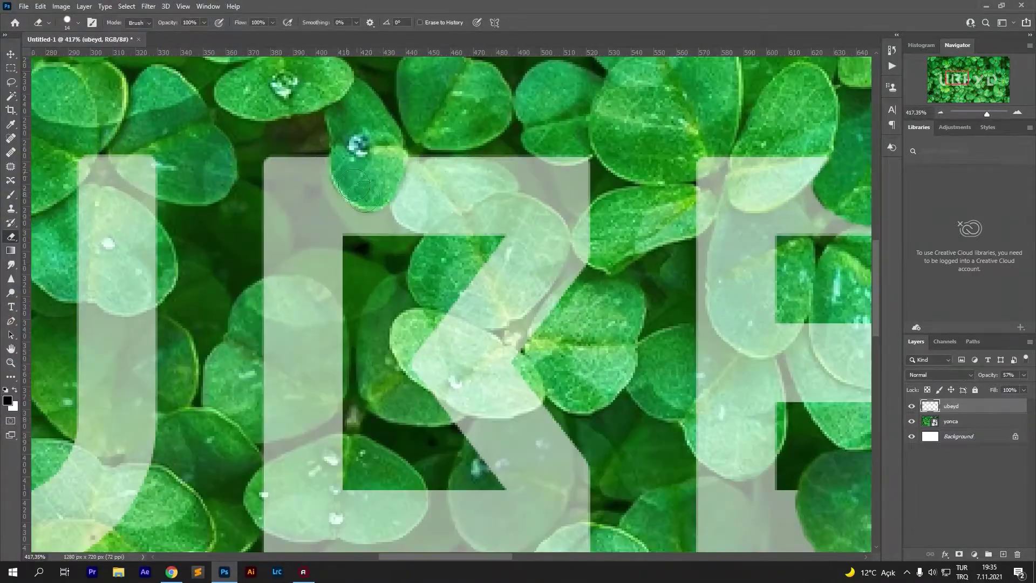
pyautogui.scroll(-5, 354, 187)
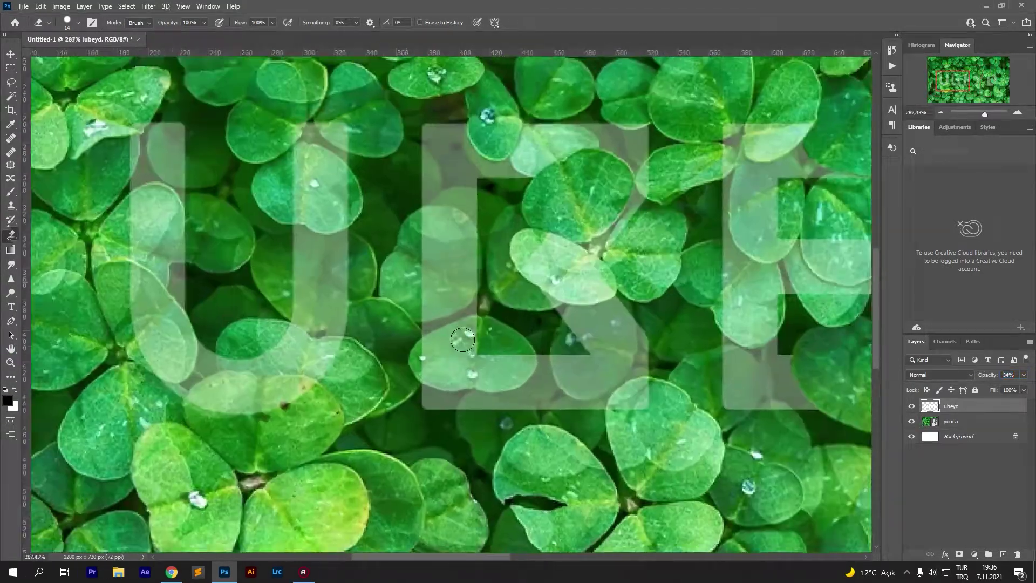
pyautogui.scroll(1, 463, 339)
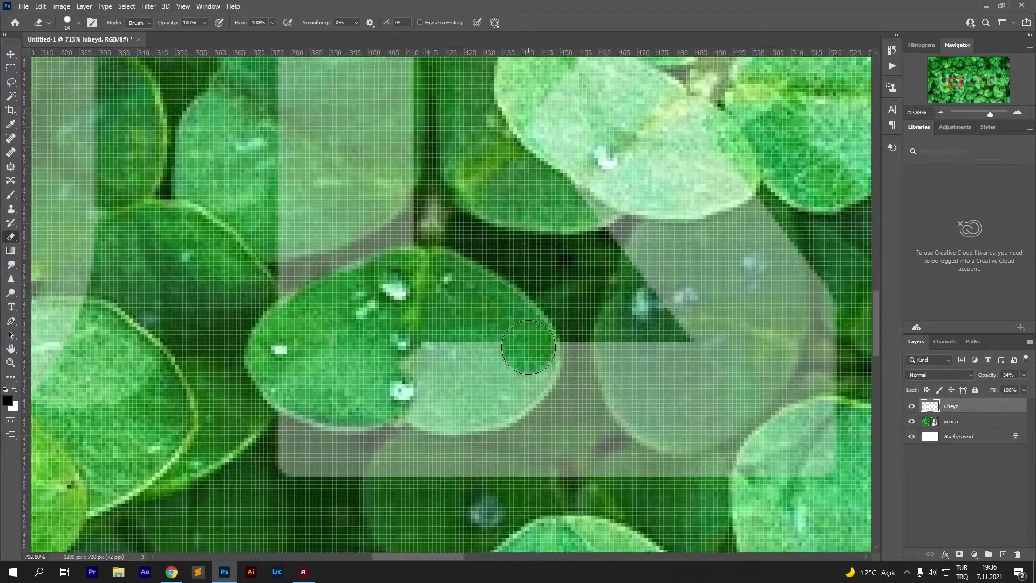
pyautogui.scroll(-5, 443, 254)
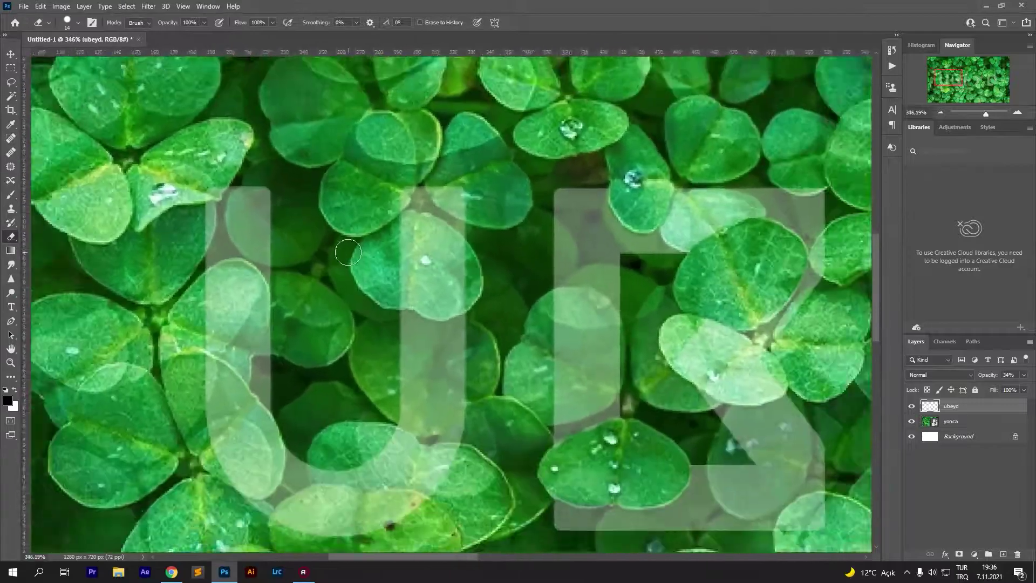
# Erase the right stem of the letter U where it covers the clover leaf near its top
pyautogui.scroll(3, 432, 227)
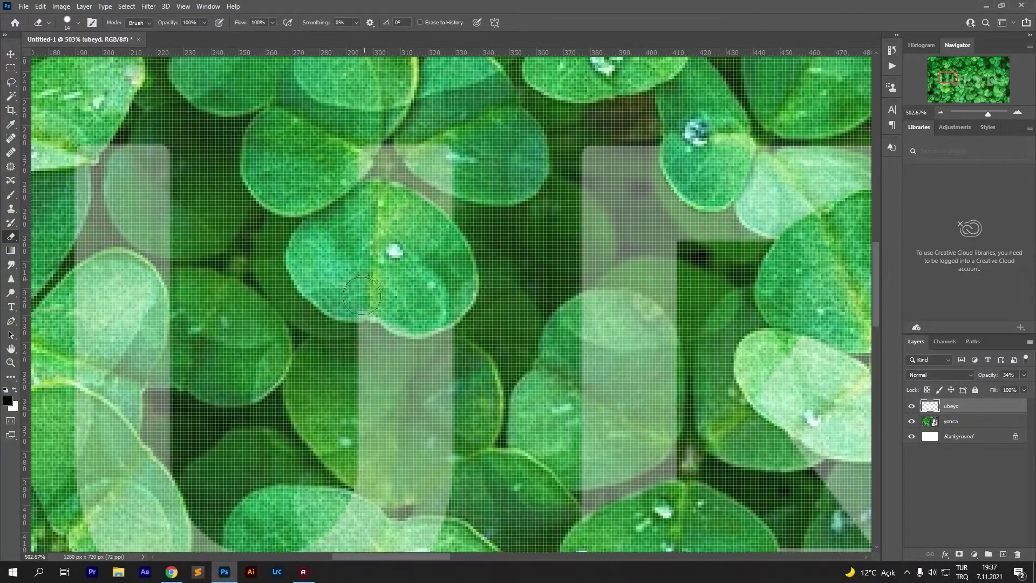
pyautogui.scroll(-5, 362, 296)
pyautogui.scroll(3, 341, 327)
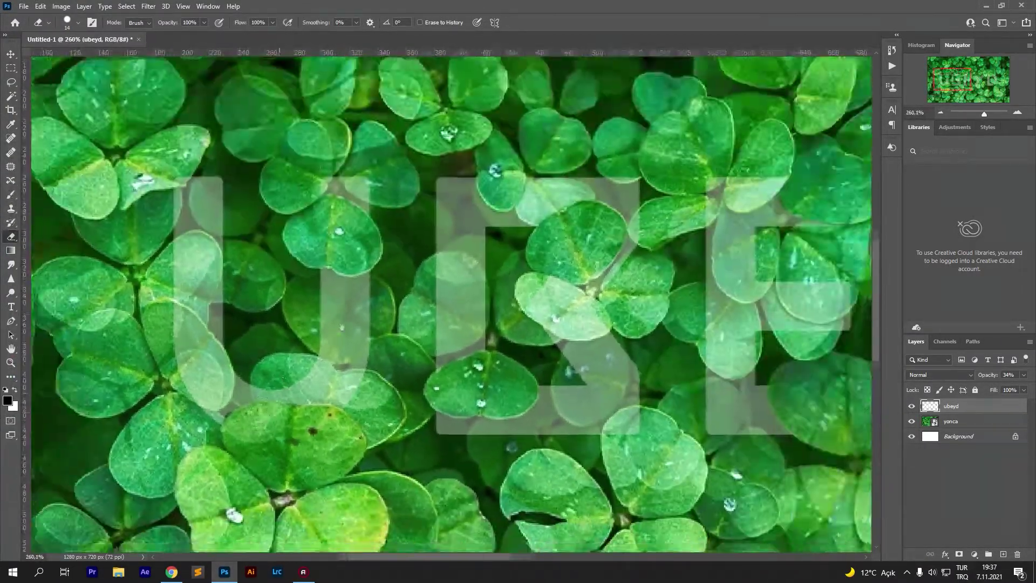
# Erase the left stem and lower curve of the letter U where they cover the surrounding clover leaves
pyautogui.scroll(-2, 341, 326)
pyautogui.scroll(4, 342, 327)
pyautogui.scroll(-4, 341, 327)
pyautogui.scroll(4, 260, 206)
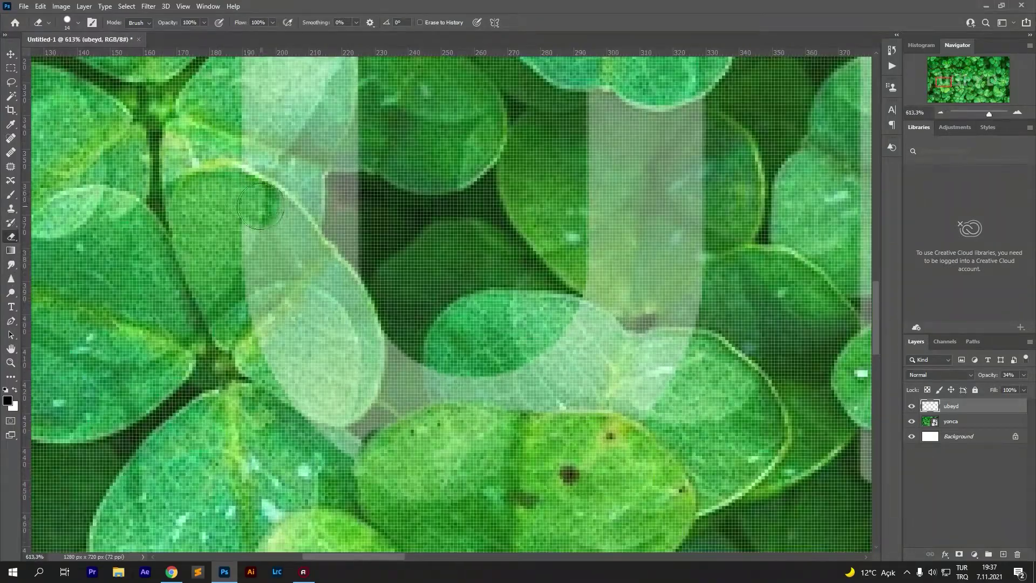
pyautogui.scroll(-3, 260, 205)
pyautogui.scroll(-5, 261, 205)
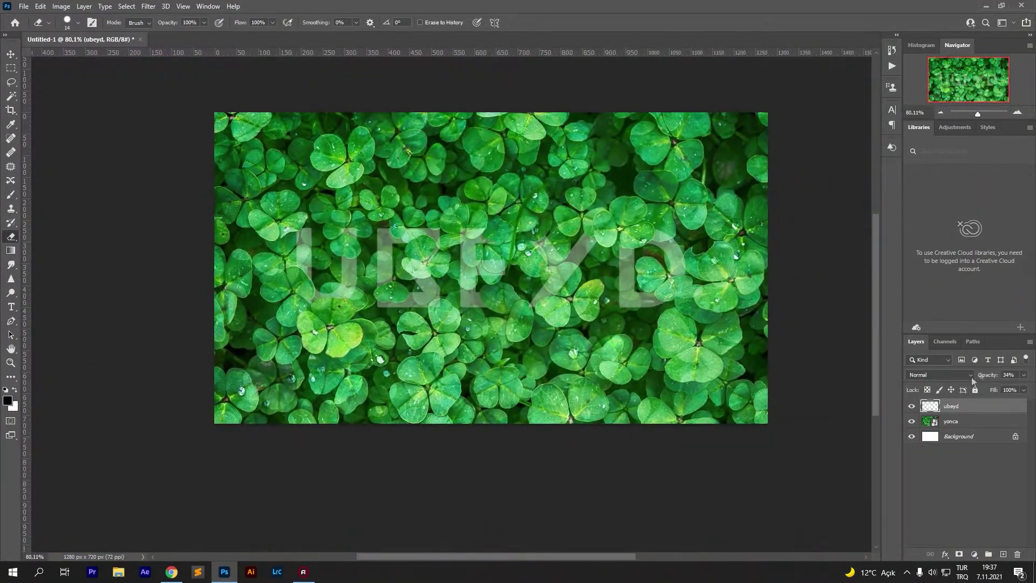
# Set the lettering's opacity to 66% and inspect the letter edges around the clover leaves
pyautogui.moveTo(981, 375); pyautogui.dragTo(1022, 375)
pyautogui.scroll(2, 617, 296)
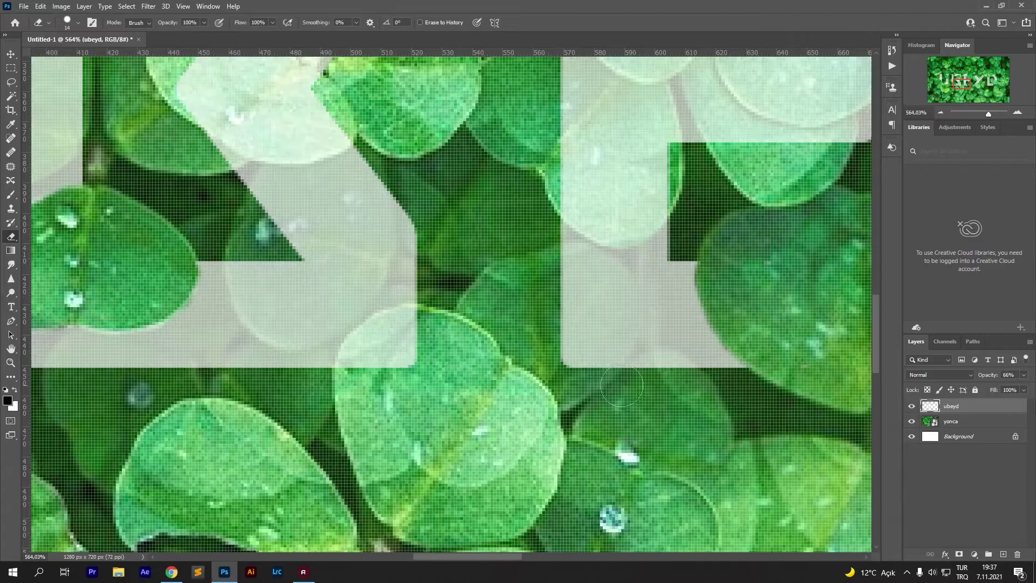
pyautogui.scroll(-5, 361, 415)
pyautogui.scroll(-2, 442, 325)
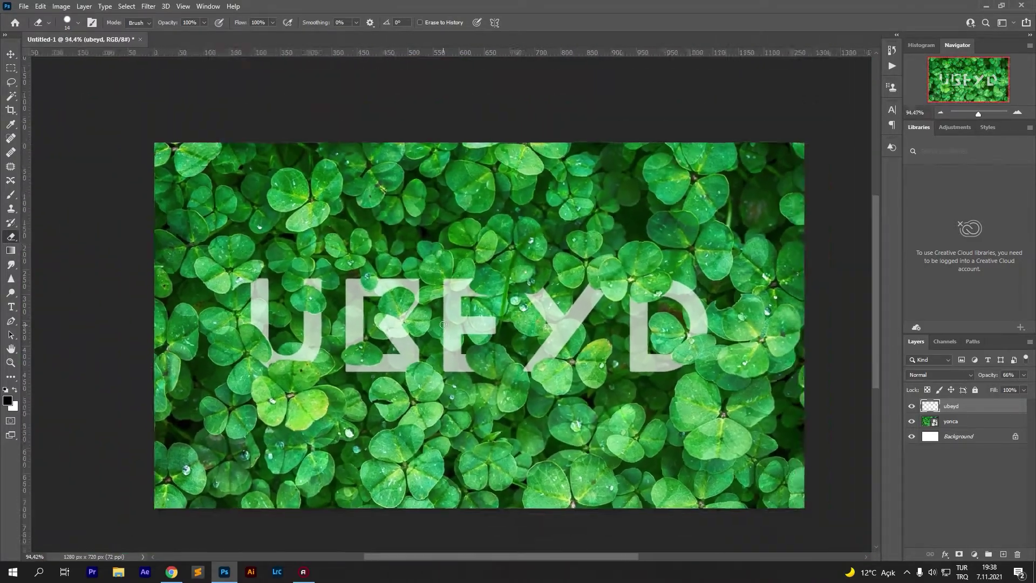
# Undo the last eraser stroke and retouch the letter edges around the clover leaves
pyautogui.scroll(7, 326, 344)
pyautogui.hotkey('ctrl', 'z')
pyautogui.moveTo(327, 345)
pyautogui.mouseDown()
pyautogui.moveTo(330, 355)
pyautogui.moveTo(251, 227)
pyautogui.mouseUp()
pyautogui.scroll(1, 284, 337)
# Set the lettering layer's opacity to 100% for solid white letters
pyautogui.scroll(-8, 527, 349)
pyautogui.moveTo(528, 349); pyautogui.dragTo(524, 349)
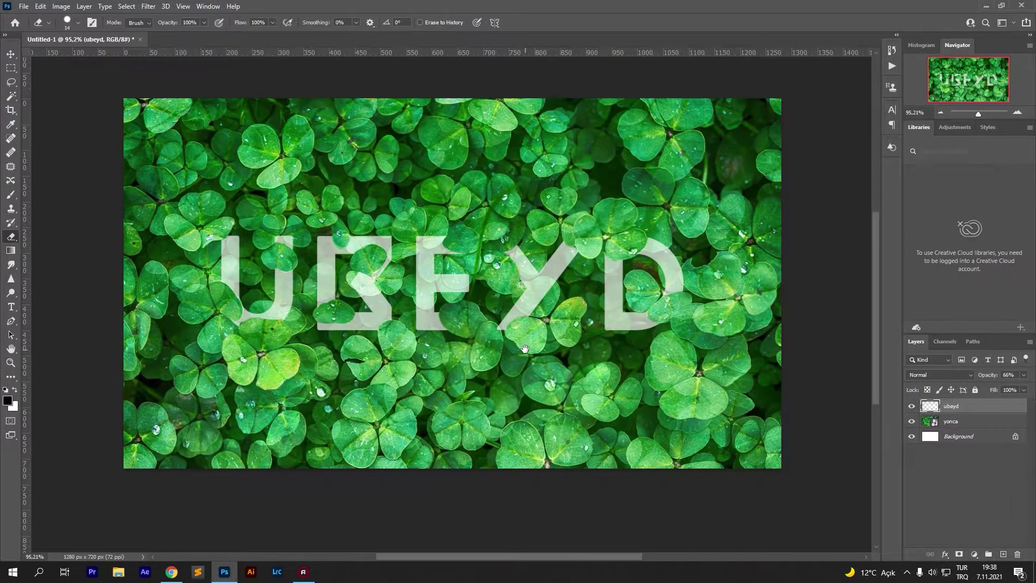
pyautogui.press('Return')
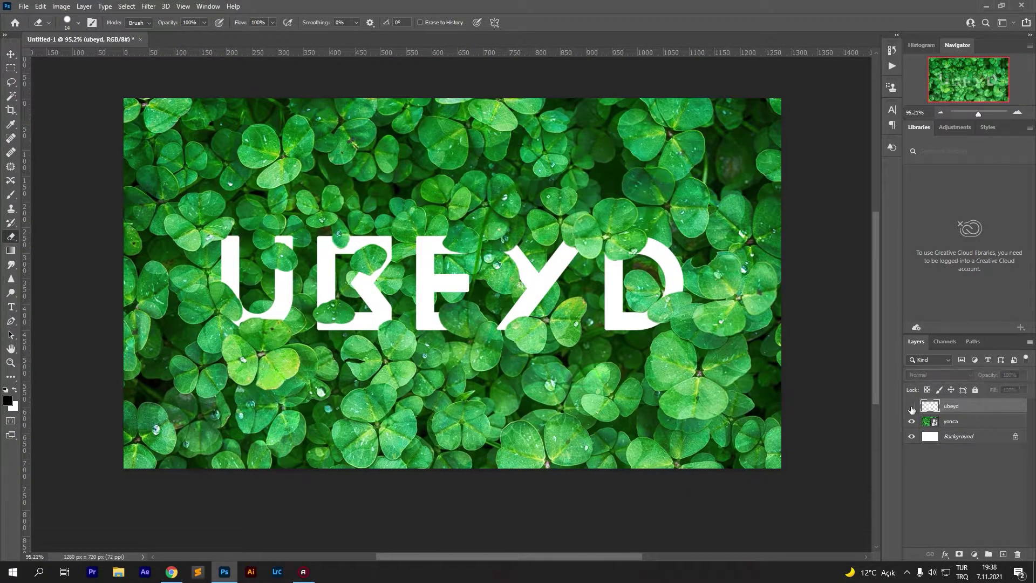
# Open the Camera Raw Filter on the yonca layer and set the exposure to -0.20
pyautogui.click(971, 421)
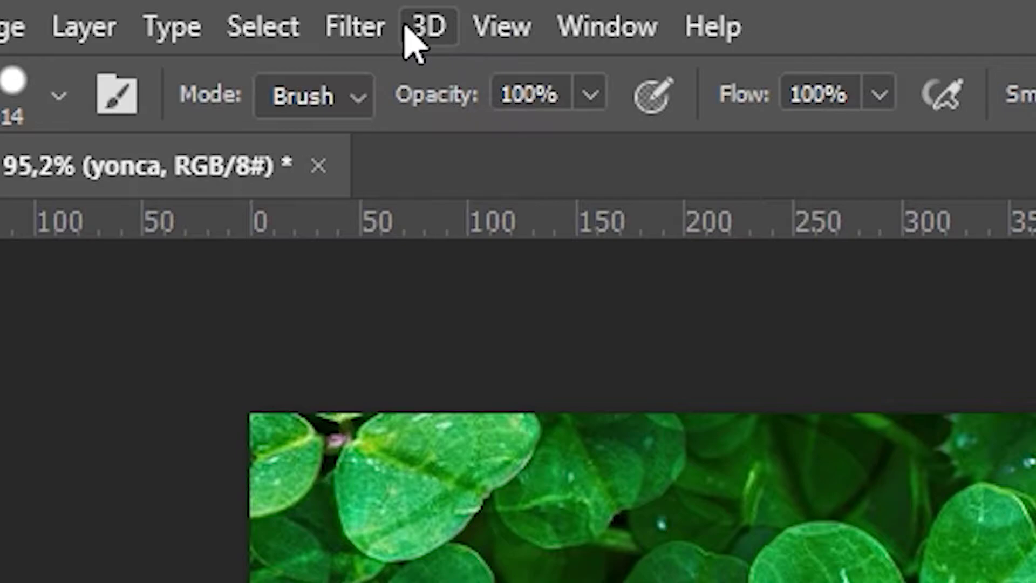
pyautogui.click(361, 29)
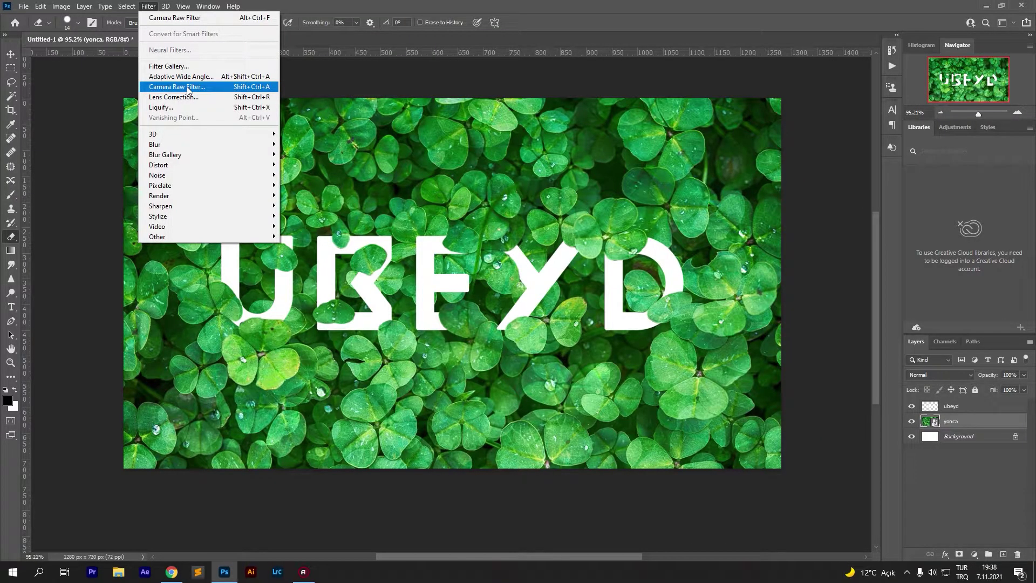
pyautogui.click(188, 88)
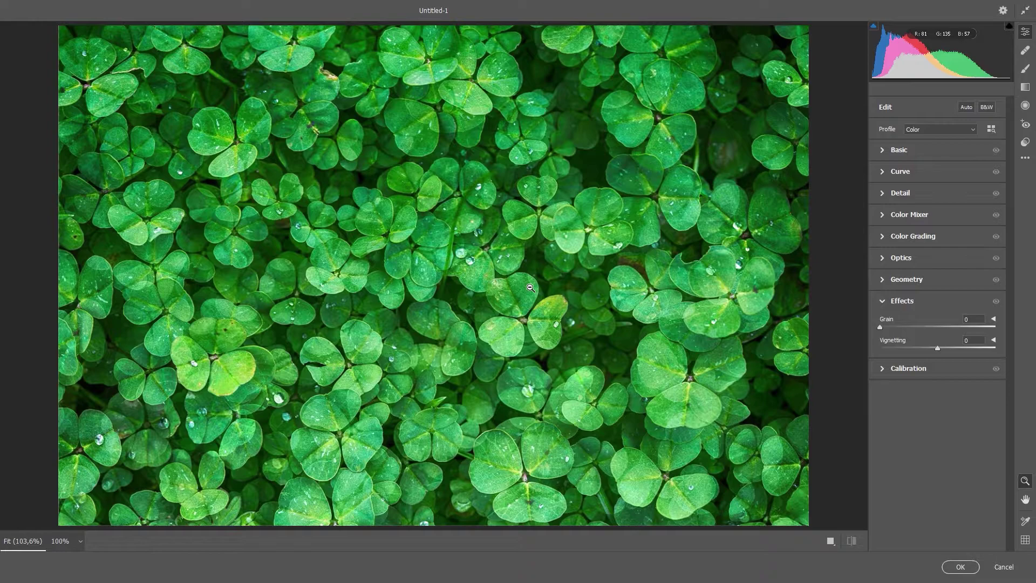
pyautogui.click(882, 150)
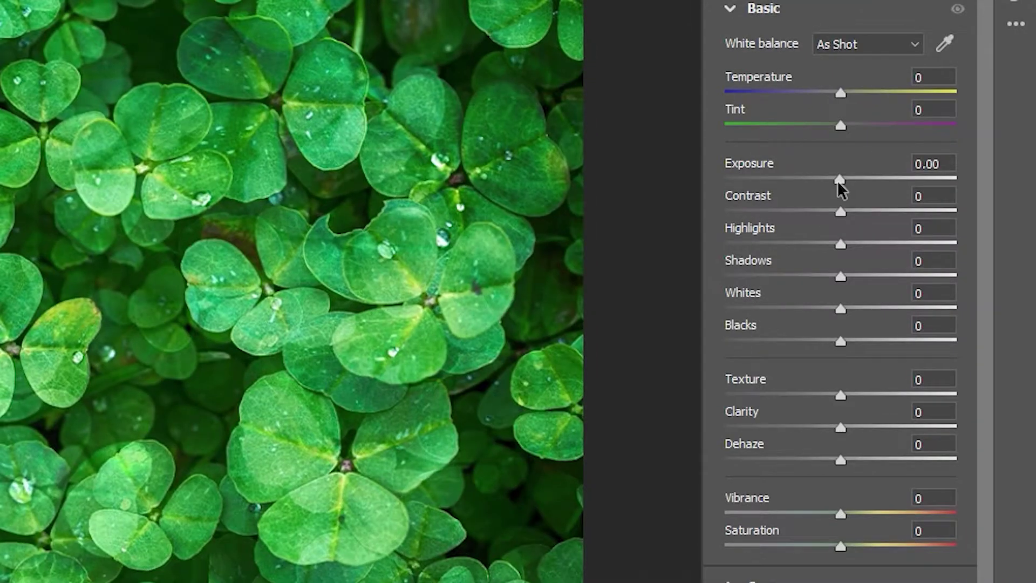
pyautogui.moveTo(937, 238); pyautogui.dragTo(934, 238)
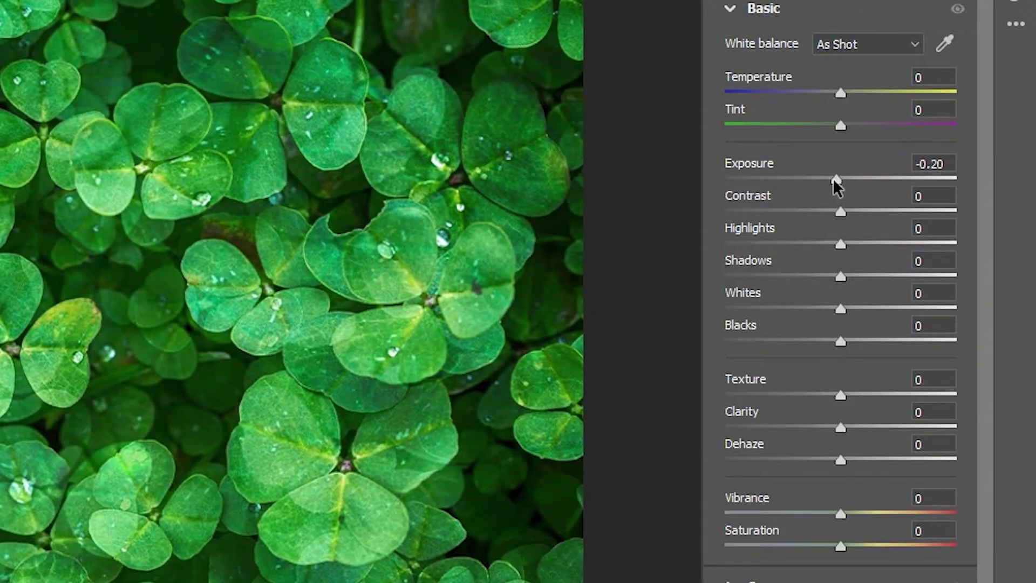
pyautogui.moveTo(833, 180); pyautogui.dragTo(828, 179)
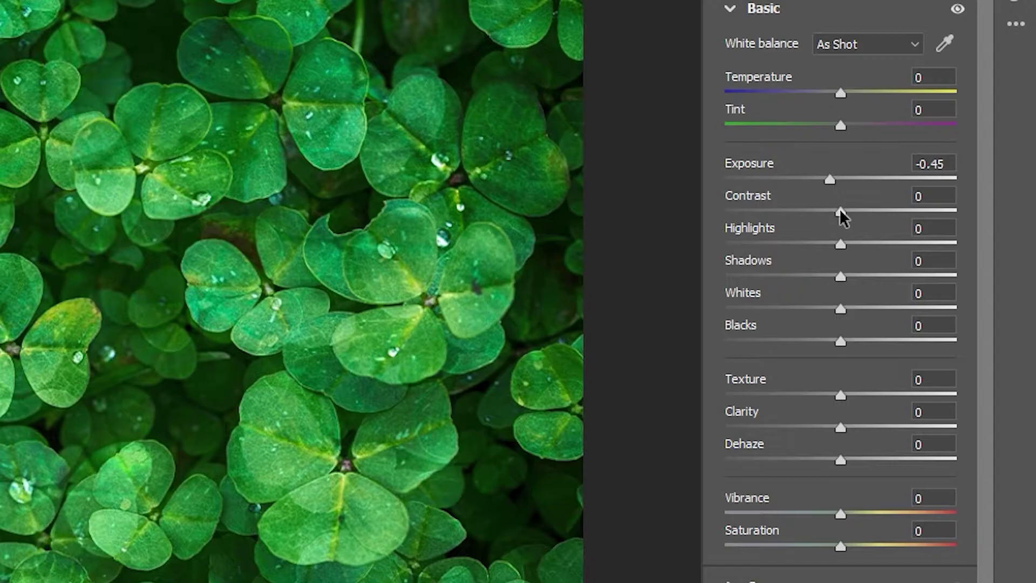
pyautogui.moveTo(826, 179)
pyautogui.mouseDown()
pyautogui.moveTo(887, 184)
pyautogui.moveTo(836, 179)
pyautogui.mouseUp()
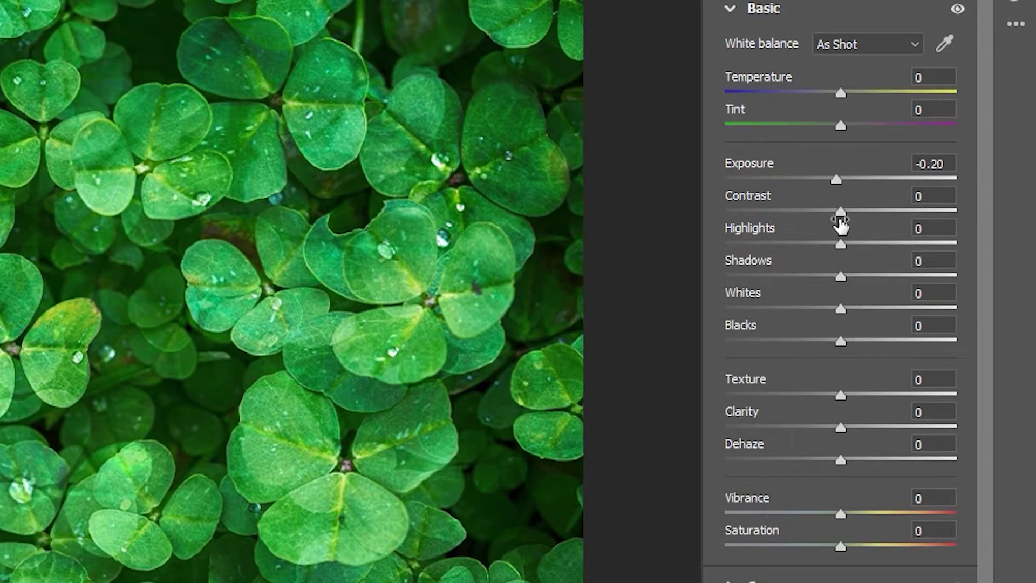
# Set the clover photo's contrast to +42, shadows to -50 and clarity to +40
pyautogui.moveTo(841, 211); pyautogui.dragTo(899, 210)
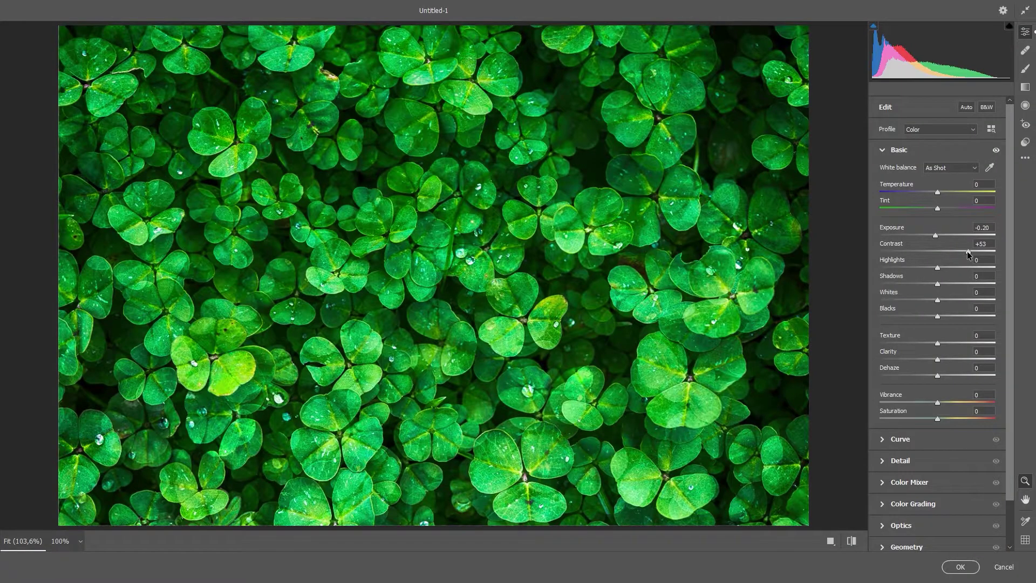
pyautogui.moveTo(967, 250); pyautogui.dragTo(961, 251)
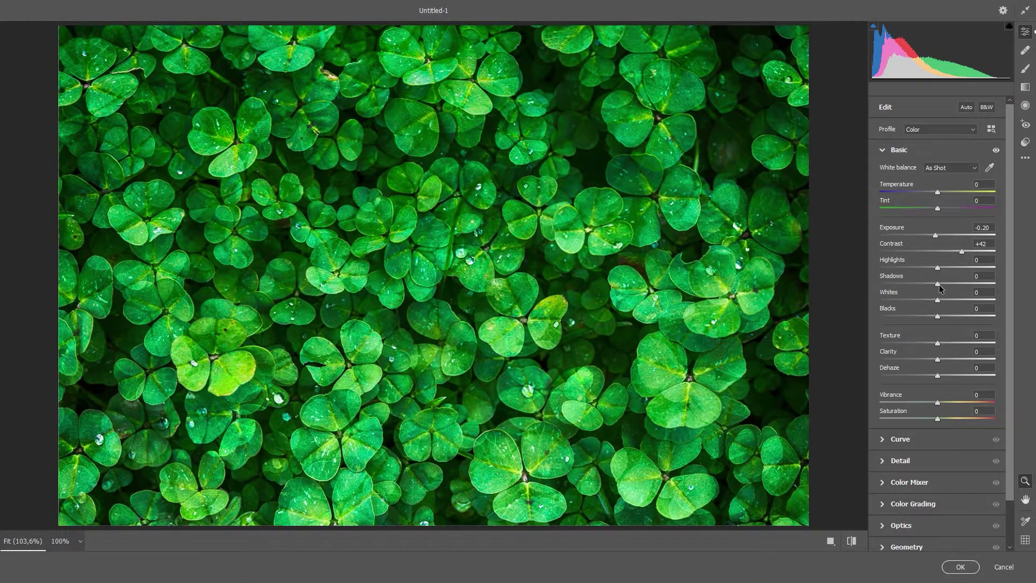
pyautogui.moveTo(939, 288); pyautogui.dragTo(912, 286)
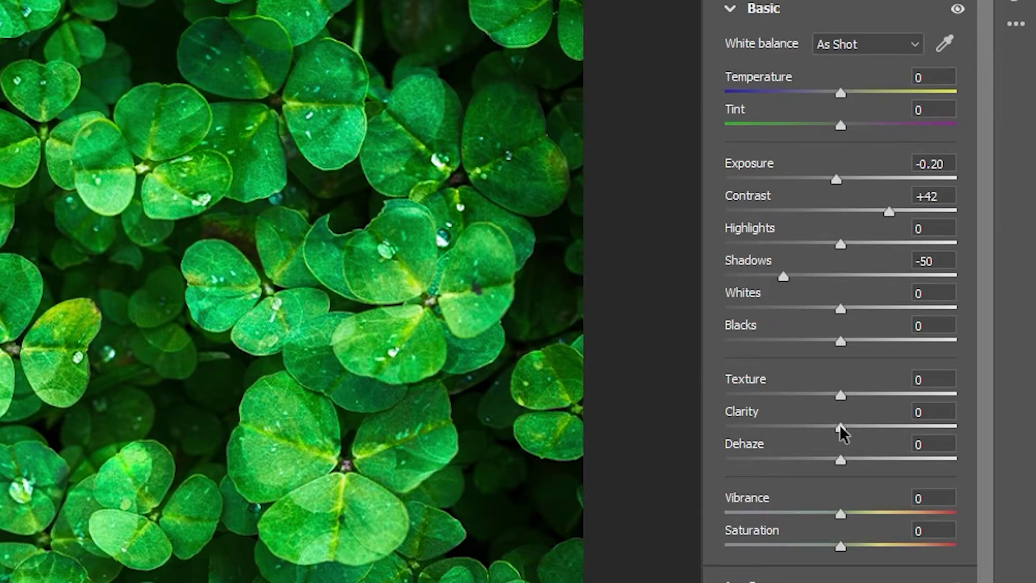
pyautogui.moveTo(841, 432); pyautogui.dragTo(886, 431)
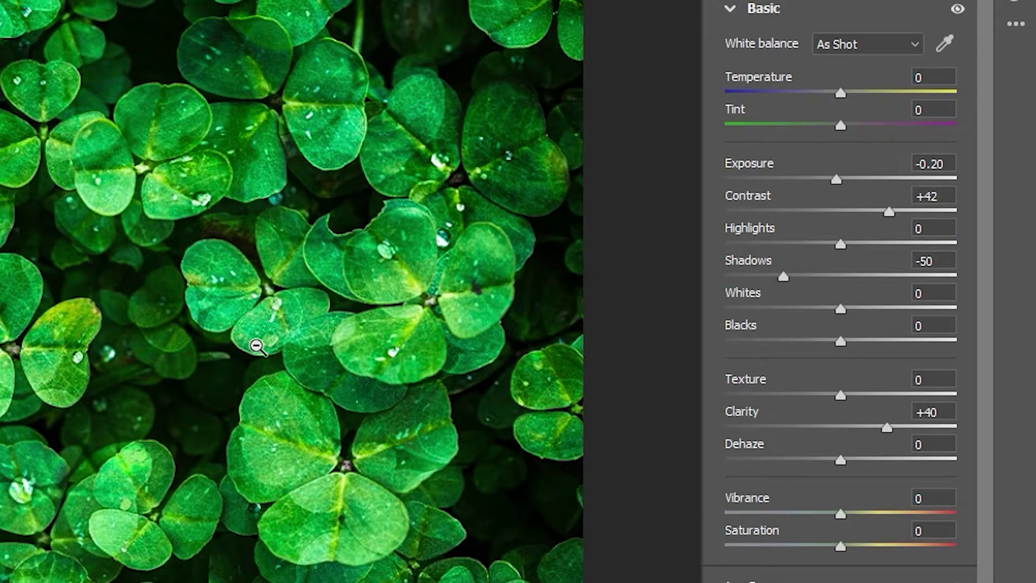
# Add a vignette of -49 to the clover photo and apply the Camera Raw Filter
pyautogui.click(730, 11)
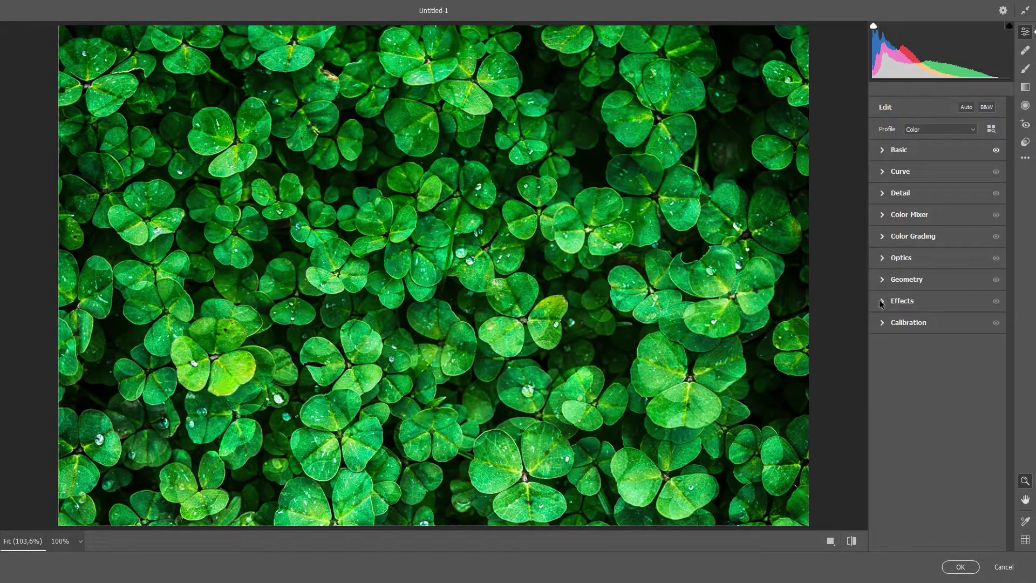
pyautogui.click(882, 301)
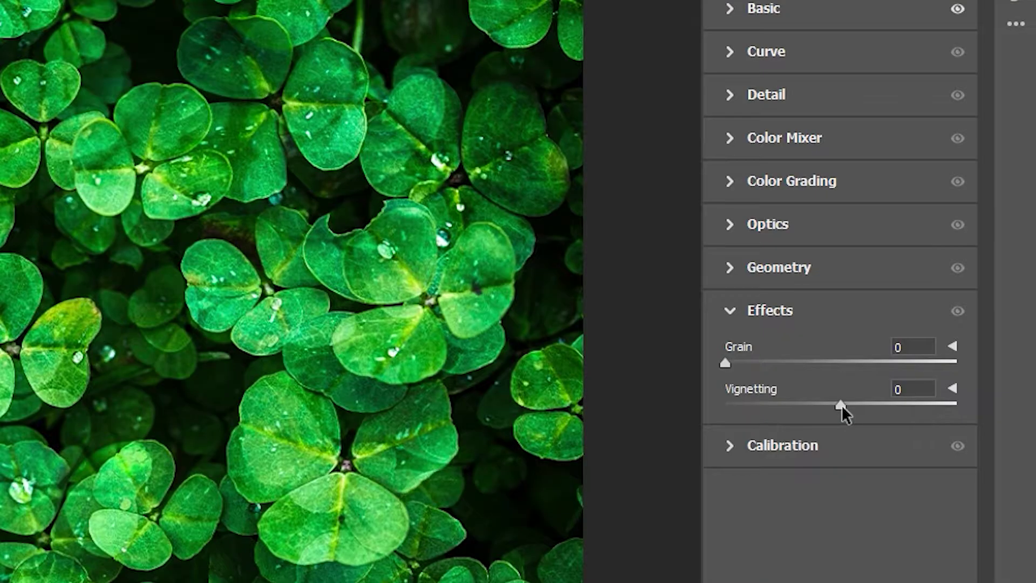
pyautogui.moveTo(841, 406); pyautogui.dragTo(785, 403)
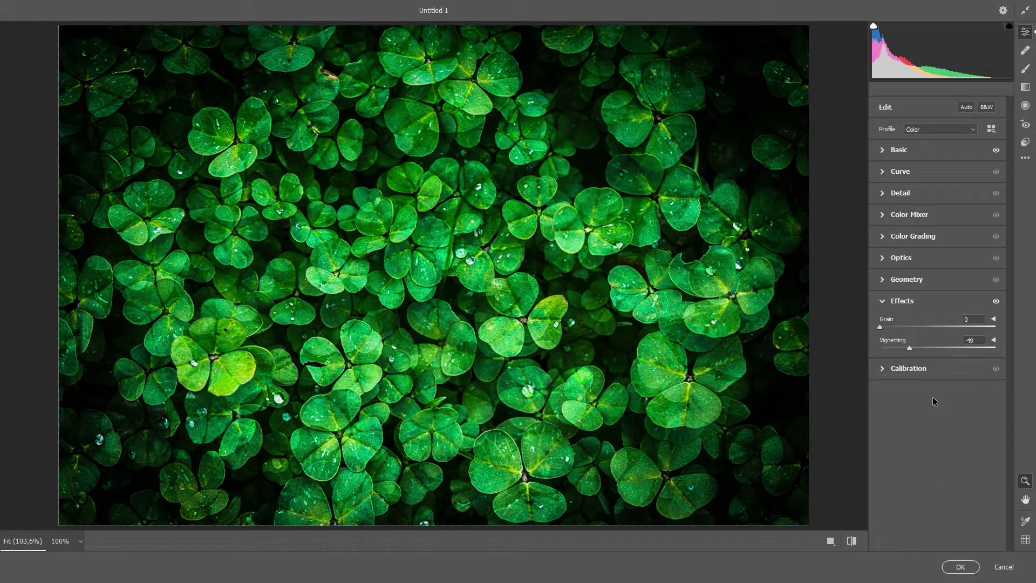
pyautogui.click(961, 566)
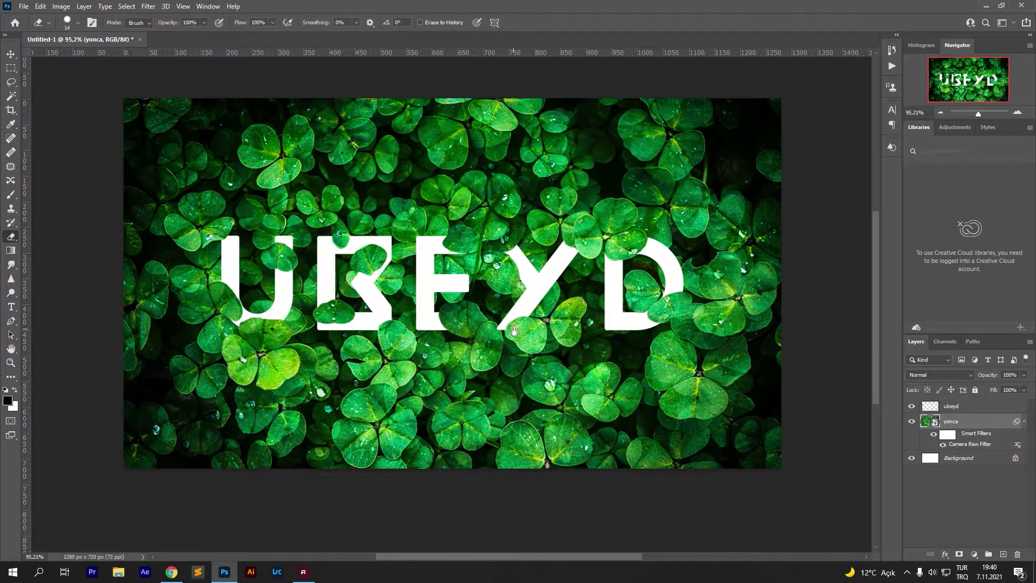
# Load the outline of the white lettering layer as a selection
pyautogui.scroll(-1, 525, 343)
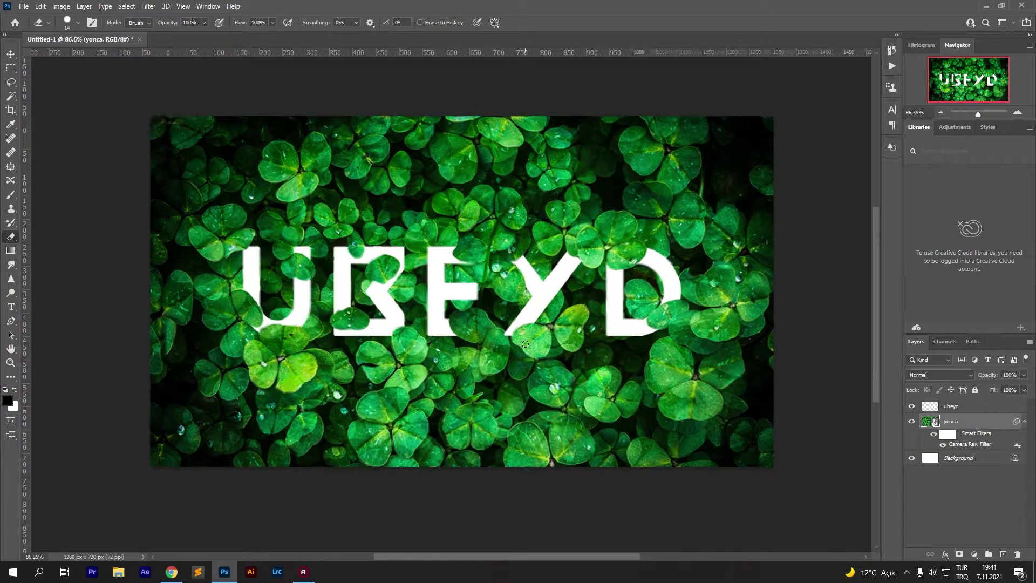
pyautogui.scroll(1, 525, 343)
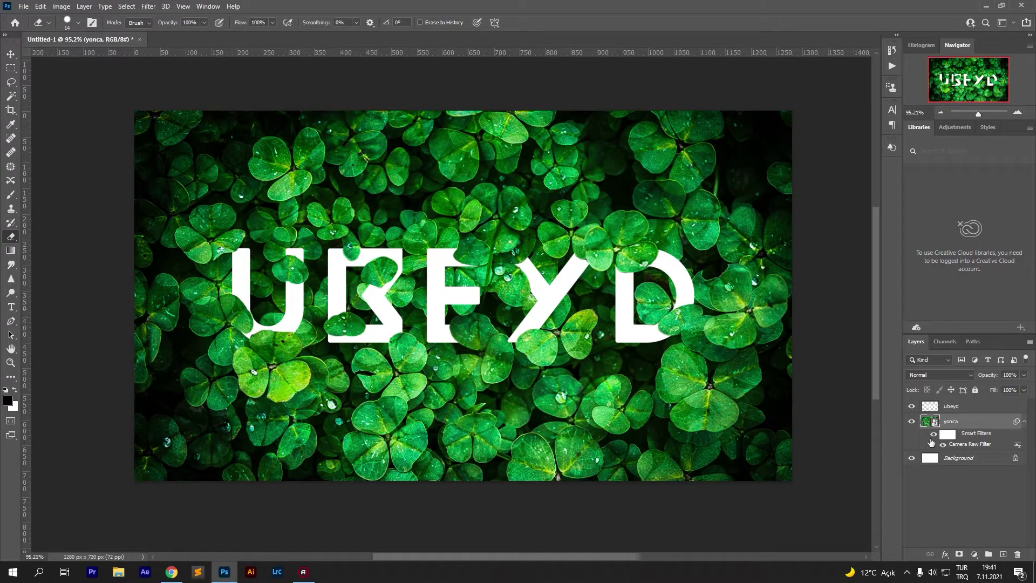
pyautogui.click(953, 411)
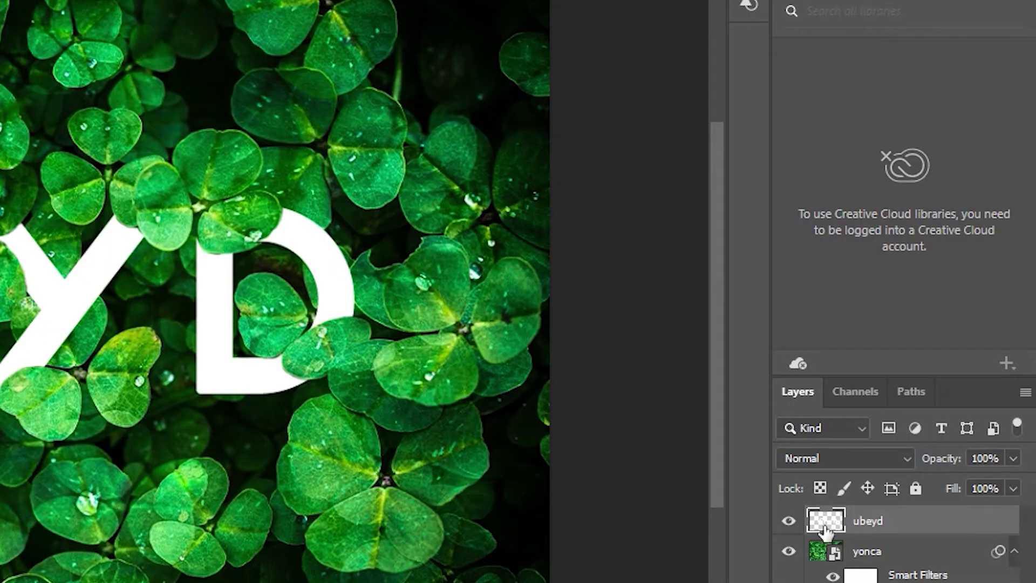
pyautogui.keyDown('ctrl'); pyautogui.click(834, 524); pyautogui.keyUp('ctrl')
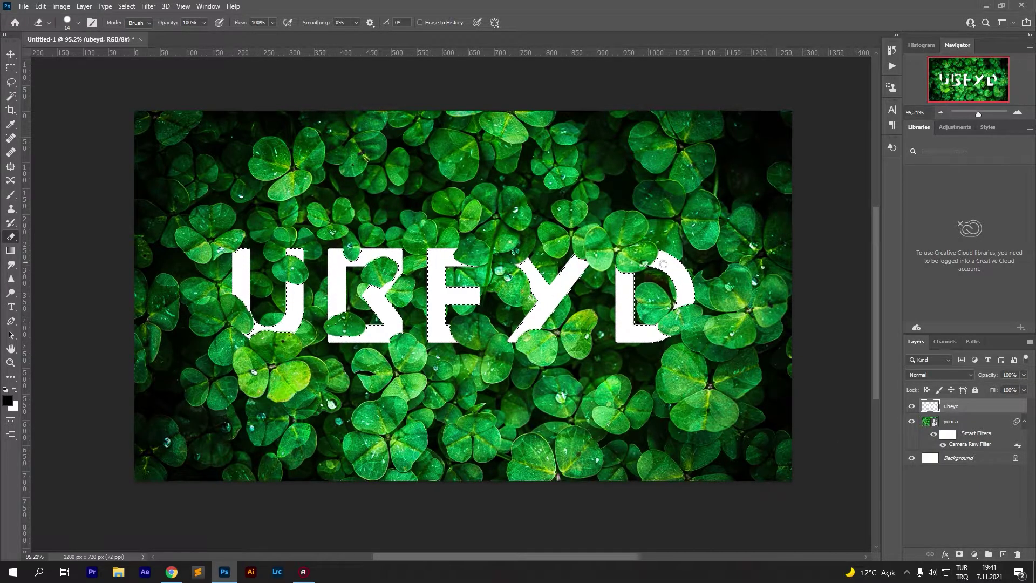
pyautogui.scroll(4, 646, 292)
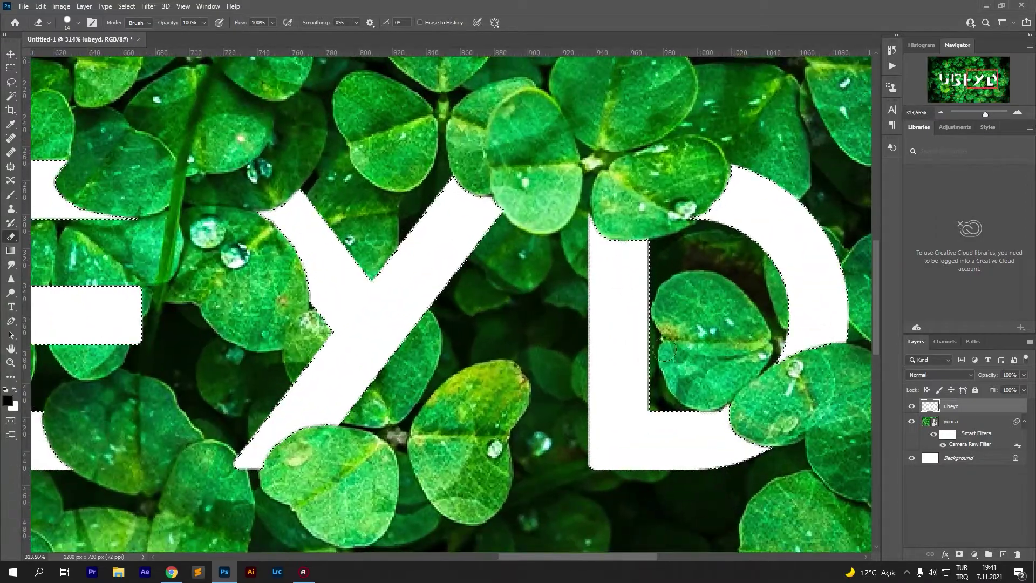
pyautogui.scroll(-4, 669, 335)
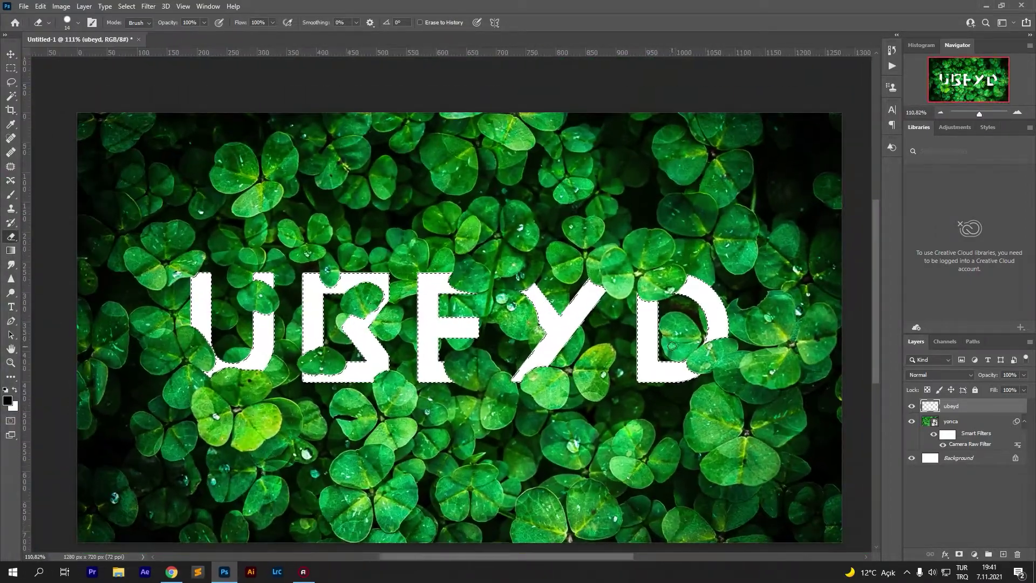
pyautogui.moveTo(634, 347)
pyautogui.mouseDown()
pyautogui.moveTo(645, 352)
pyautogui.moveTo(645, 333)
pyautogui.mouseUp()
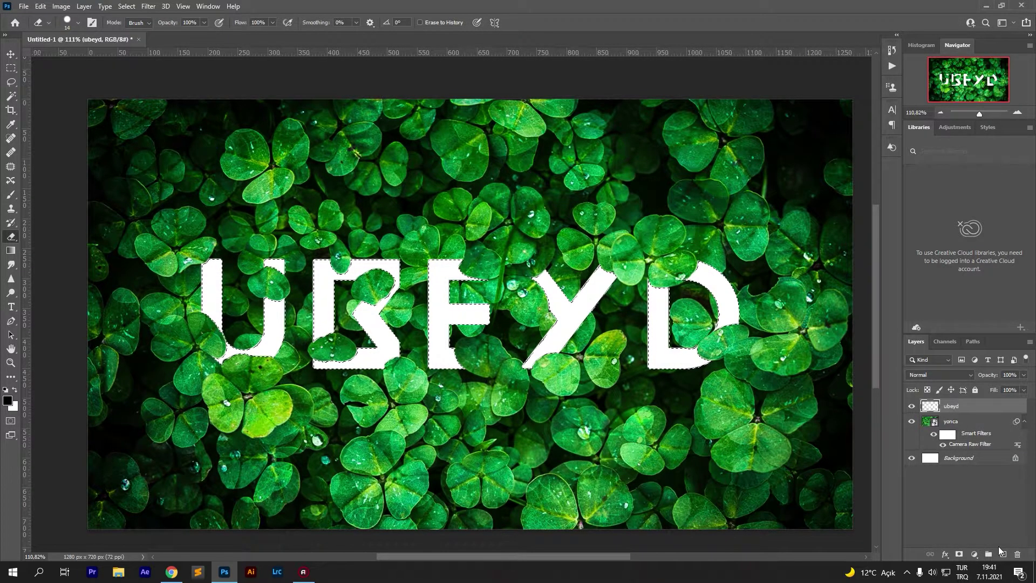
# Add a new layer above the lettering and set up a soft black brush, 71 px with 0% hardness
pyautogui.click(1002, 553)
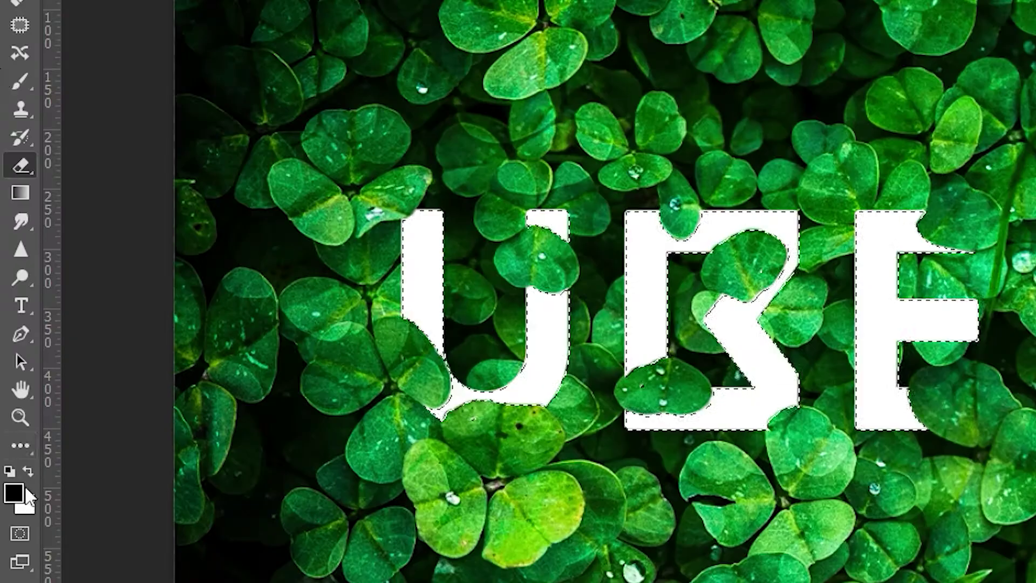
pyautogui.click(11, 195)
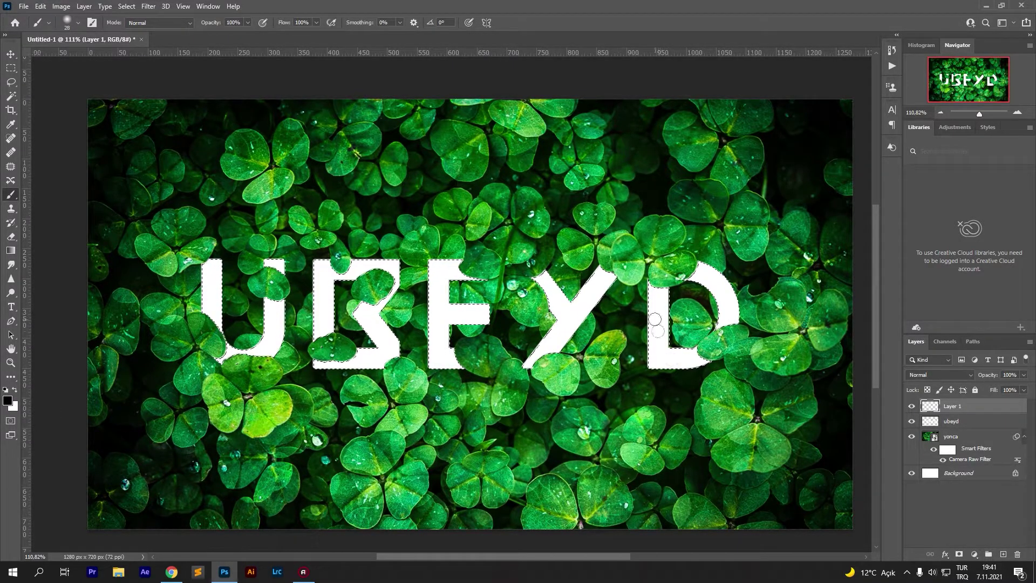
pyautogui.keyDown('alt'); pyautogui.rightClick(553, 288); pyautogui.keyUp('alt')
pyautogui.moveTo(587, 300); pyautogui.dragTo(572, 293)
pyautogui.keyDown('alt'); pyautogui.rightClick(572, 293); pyautogui.keyUp('alt')
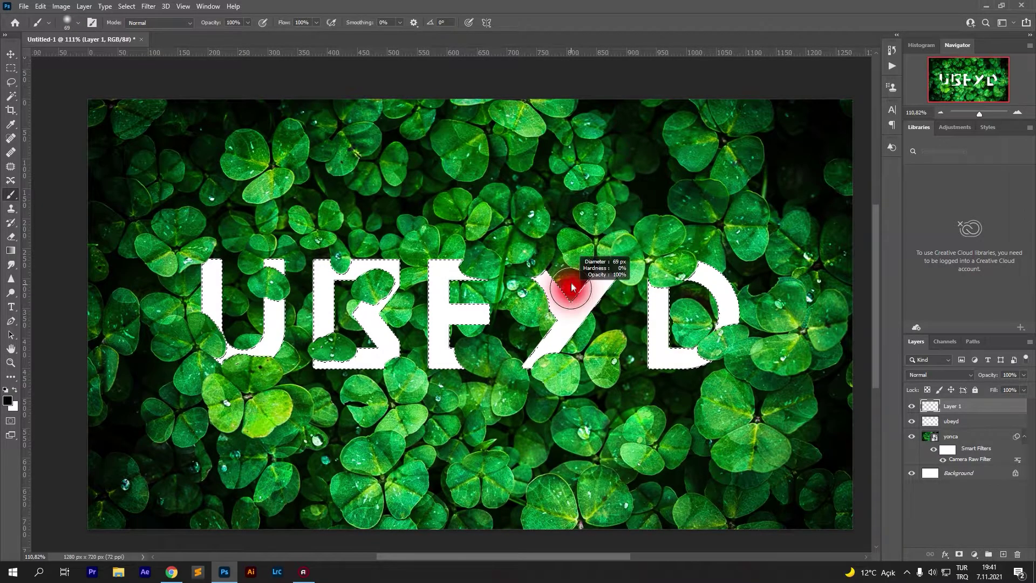
pyautogui.moveTo(570, 253); pyautogui.dragTo(571, 253)
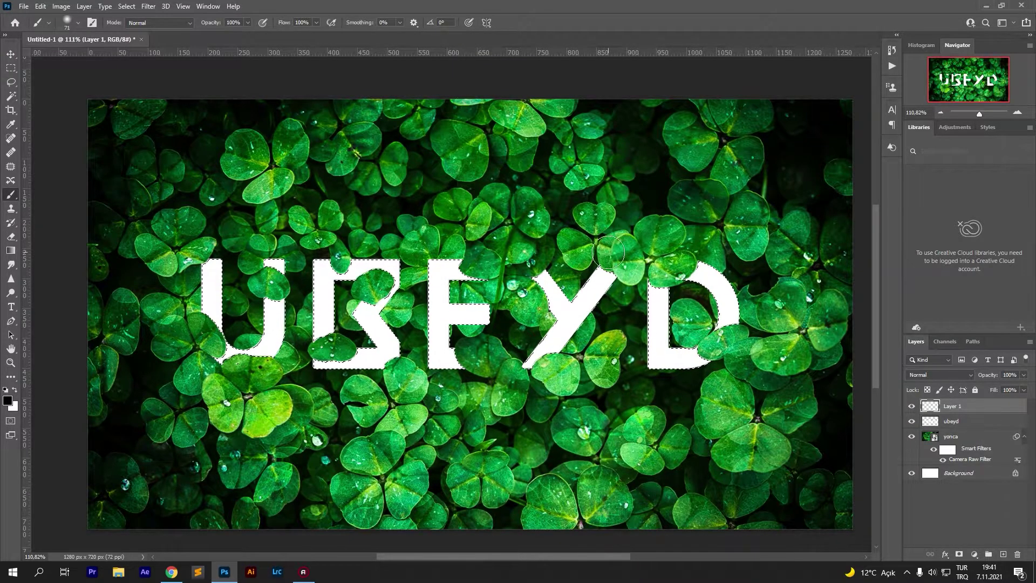
# Paint soft black shadows on the D and the Y's upper right arm where the clover leaves overlap them
pyautogui.scroll(3, 680, 278)
pyautogui.scroll(1, 682, 275)
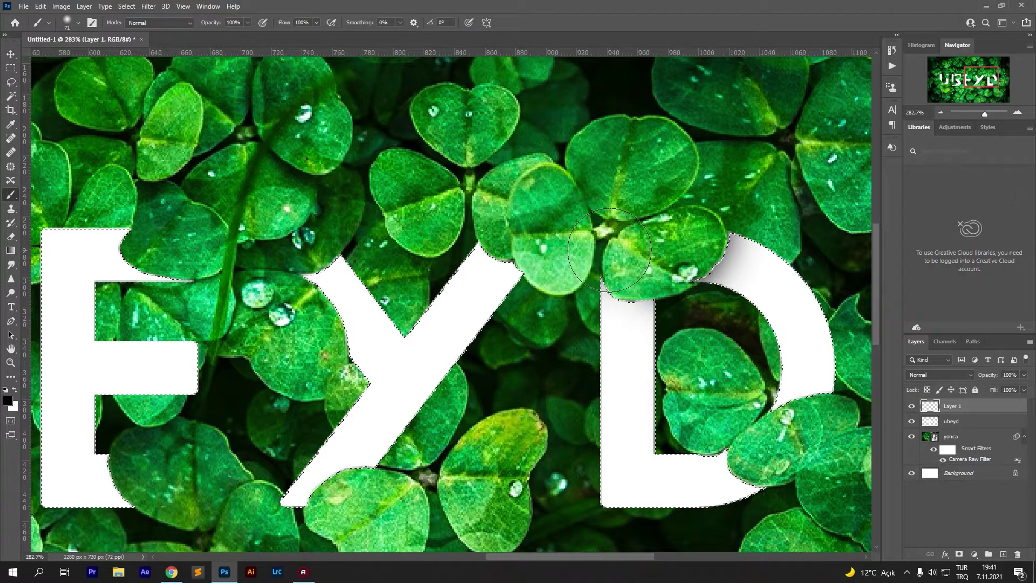
pyautogui.scroll(-1, 492, 338)
pyautogui.scroll(-1, 493, 338)
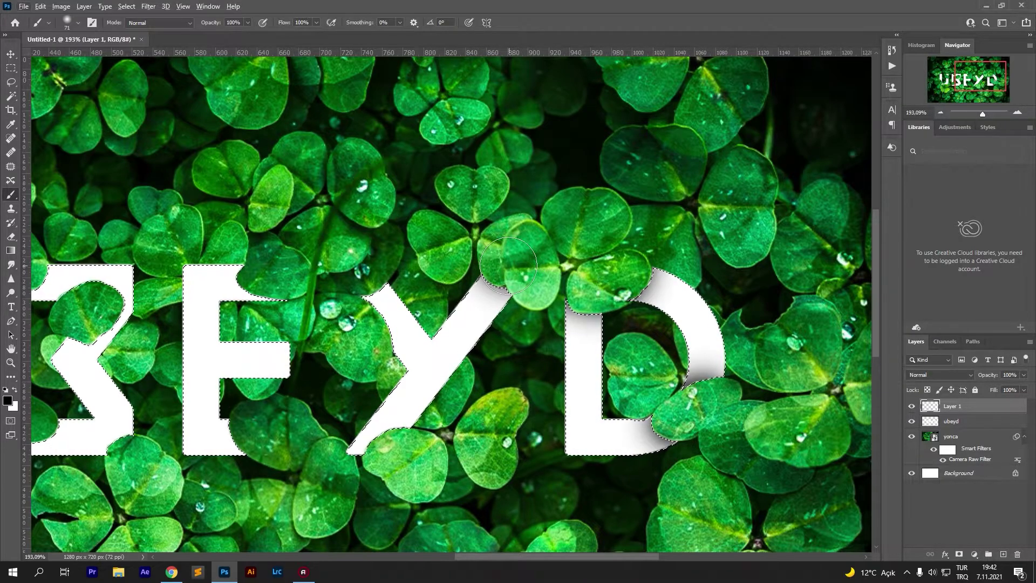
# Paint soft shadows on the Y's foot and left arm and the E's top bar beside the overlapping leaves
pyautogui.scroll(-2, 451, 428)
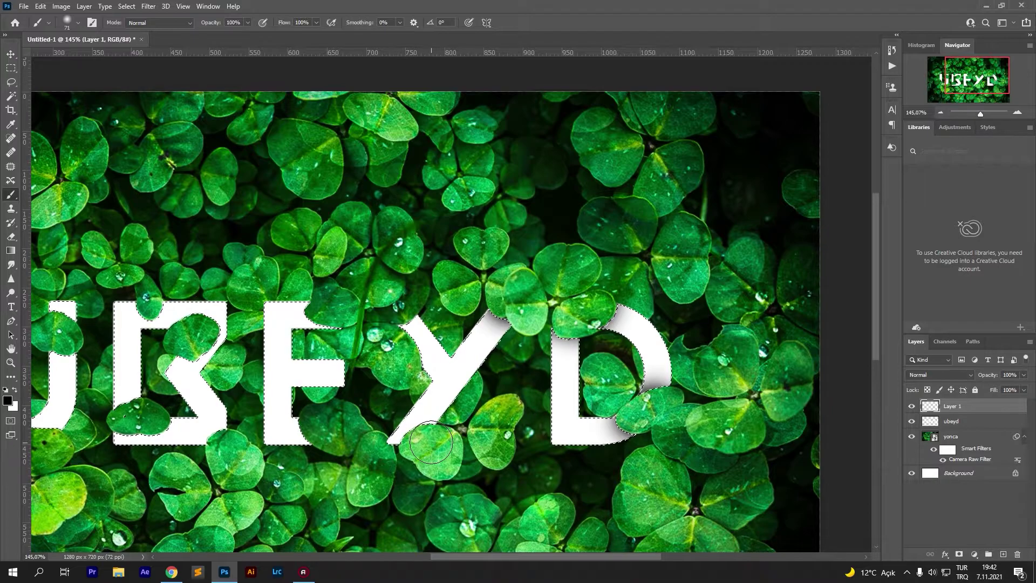
pyautogui.scroll(-1, 510, 462)
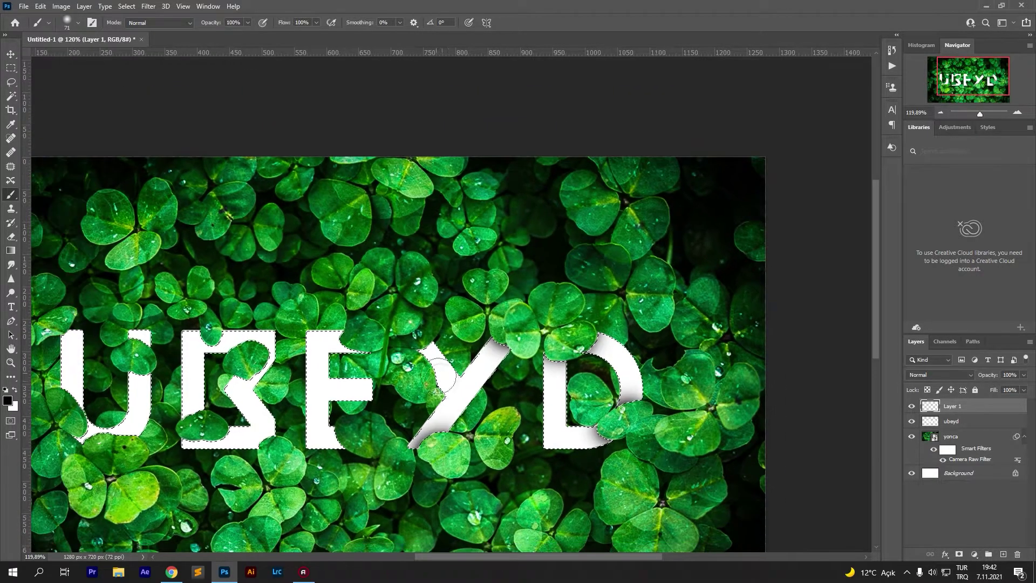
pyautogui.scroll(-1, 451, 428)
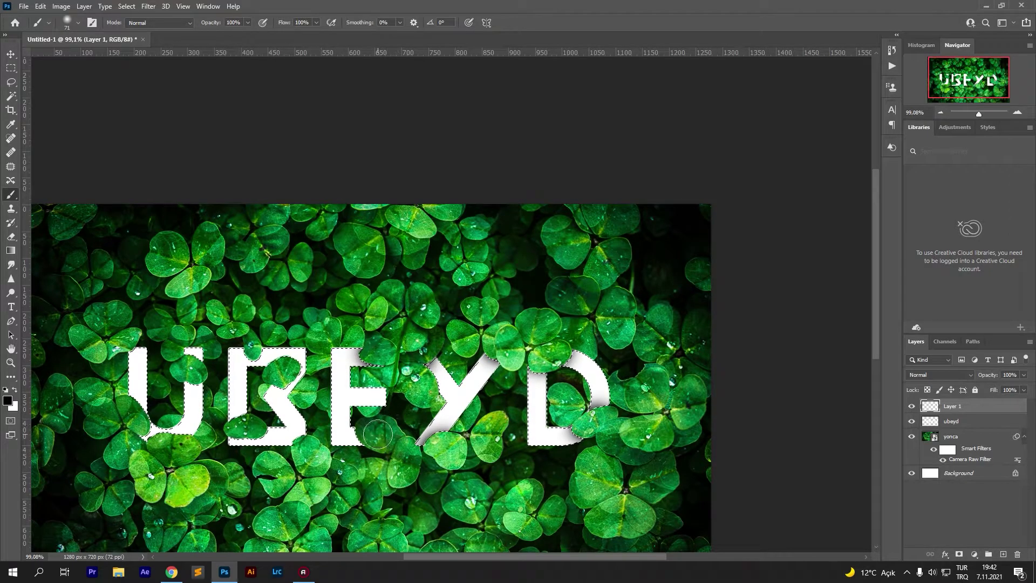
# Paint soft black shadows on the B where the clover leaves overlap its top bar, middle diagonal and base
pyautogui.scroll(3, 290, 392)
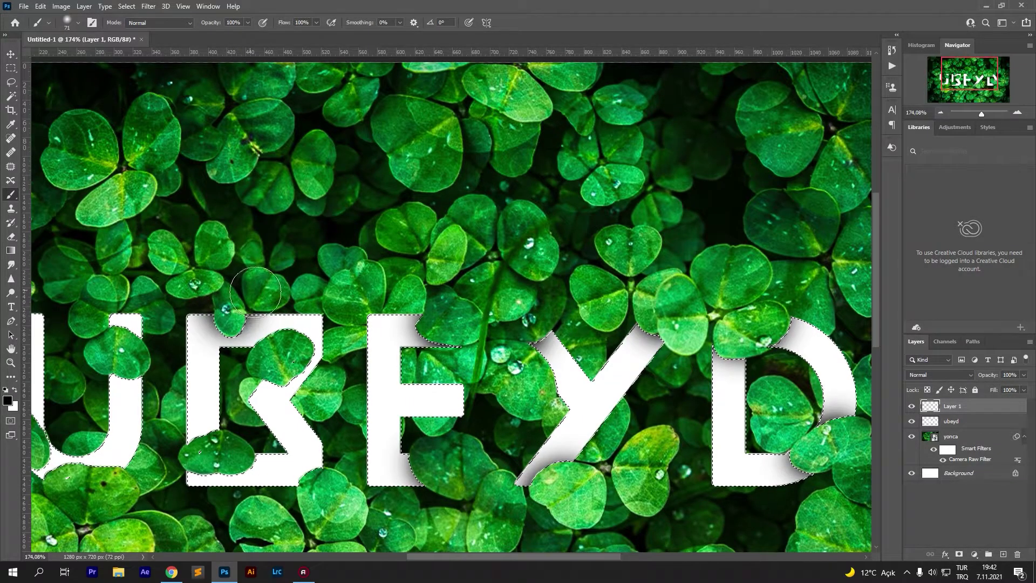
pyautogui.scroll(-1, 291, 345)
pyautogui.moveTo(324, 351); pyautogui.dragTo(306, 374)
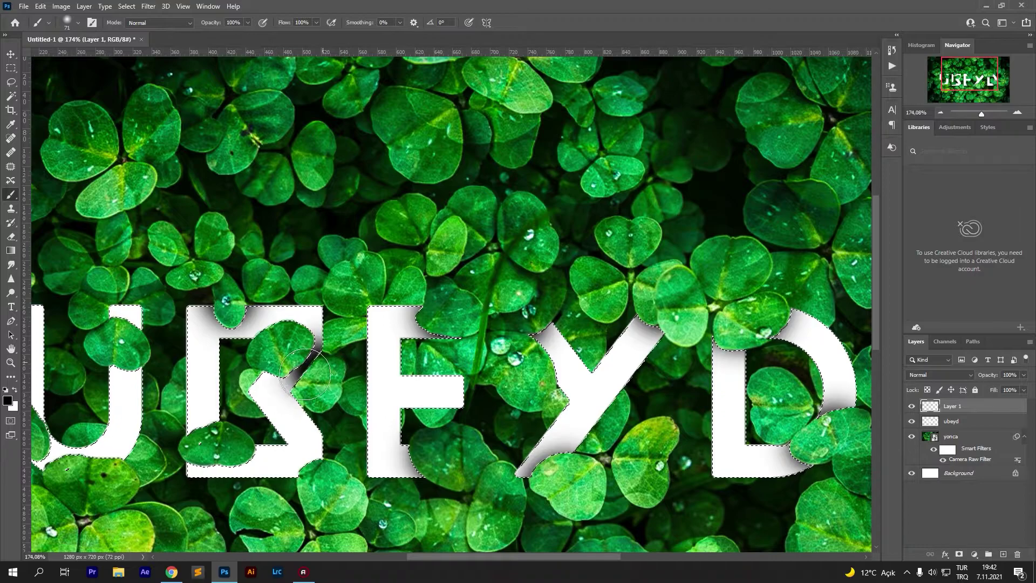
pyautogui.hotkey('ctrl', 'z')
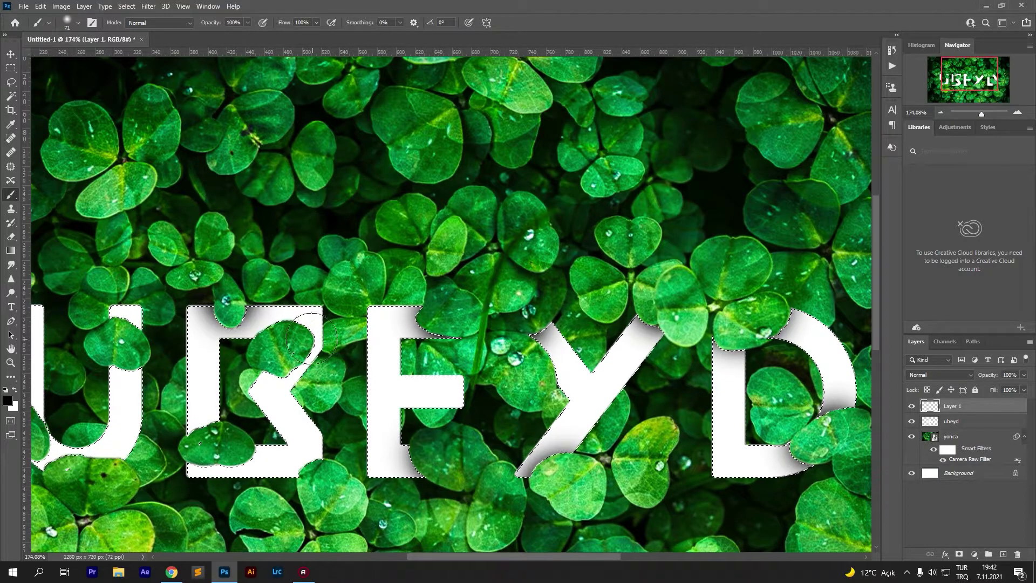
pyautogui.scroll(-2, 264, 440)
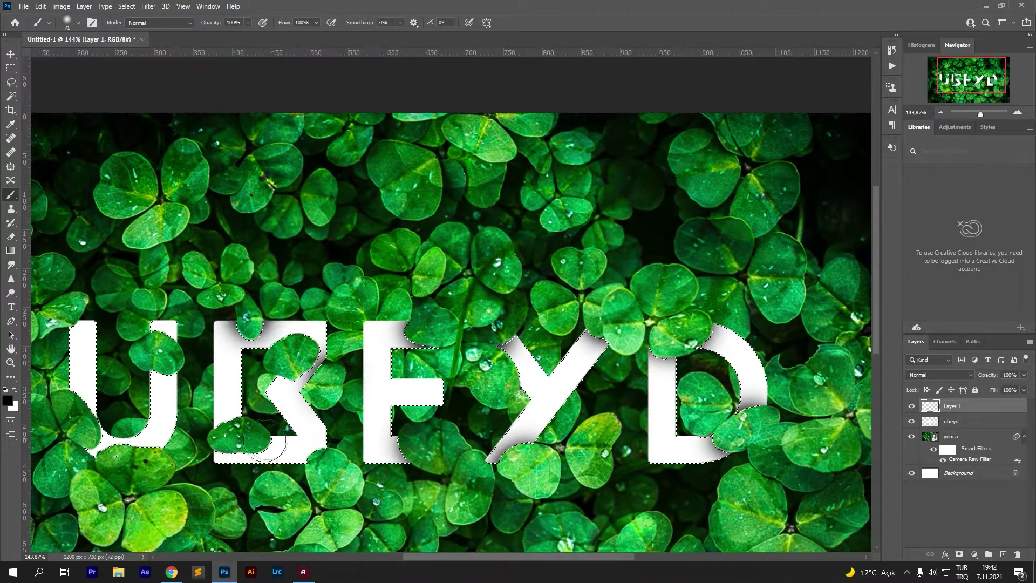
pyautogui.moveTo(253, 442); pyautogui.dragTo(220, 449)
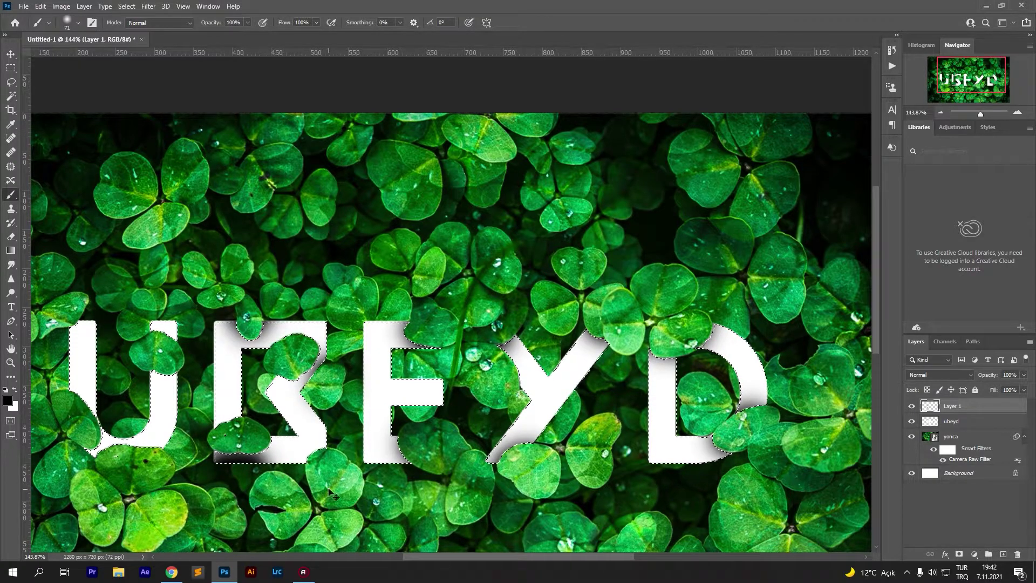
pyautogui.hotkey('ctrl', 'z')
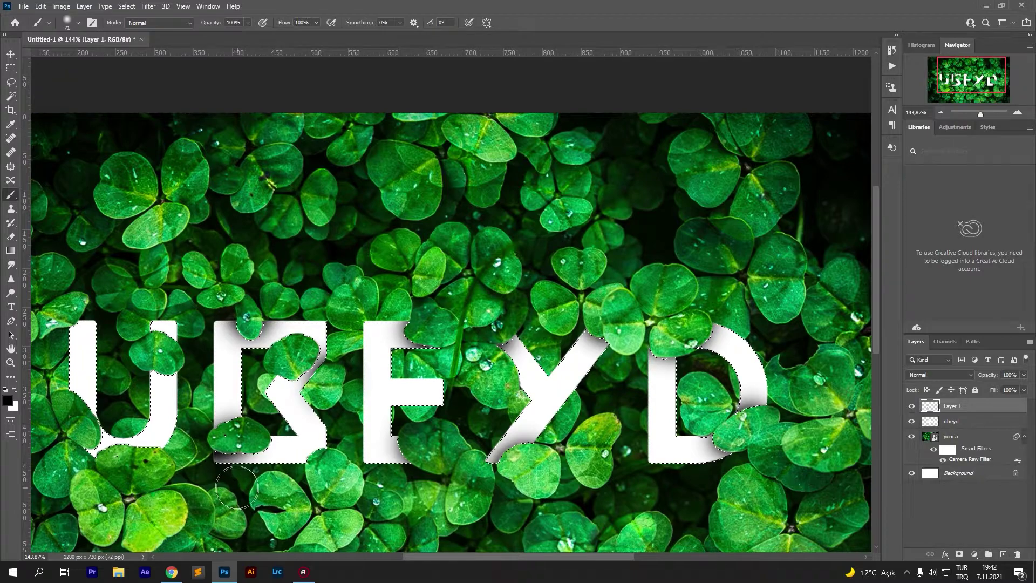
# Paint soft black shadows on the U's right stem and curved base beside the overlapping leaves
pyautogui.moveTo(140, 373); pyautogui.dragTo(311, 361)
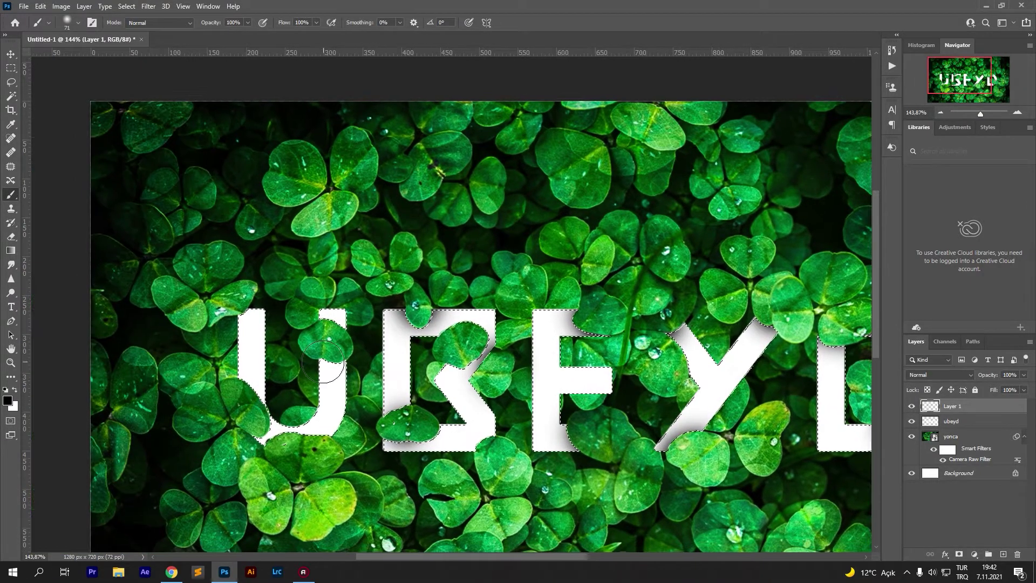
pyautogui.hotkey('ctrl', 'z')
pyautogui.click(331, 343)
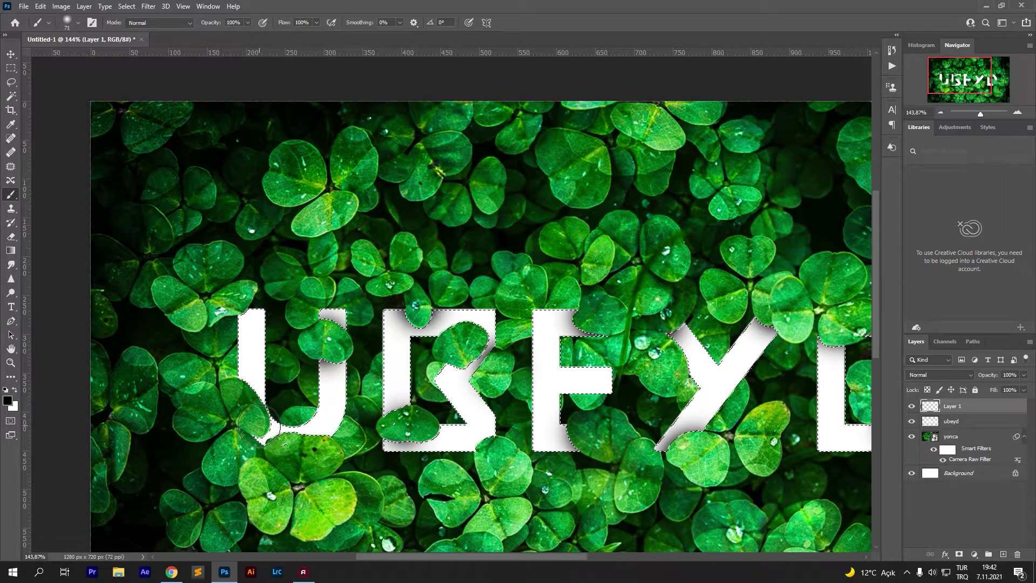
pyautogui.click(280, 444)
pyautogui.click(329, 442)
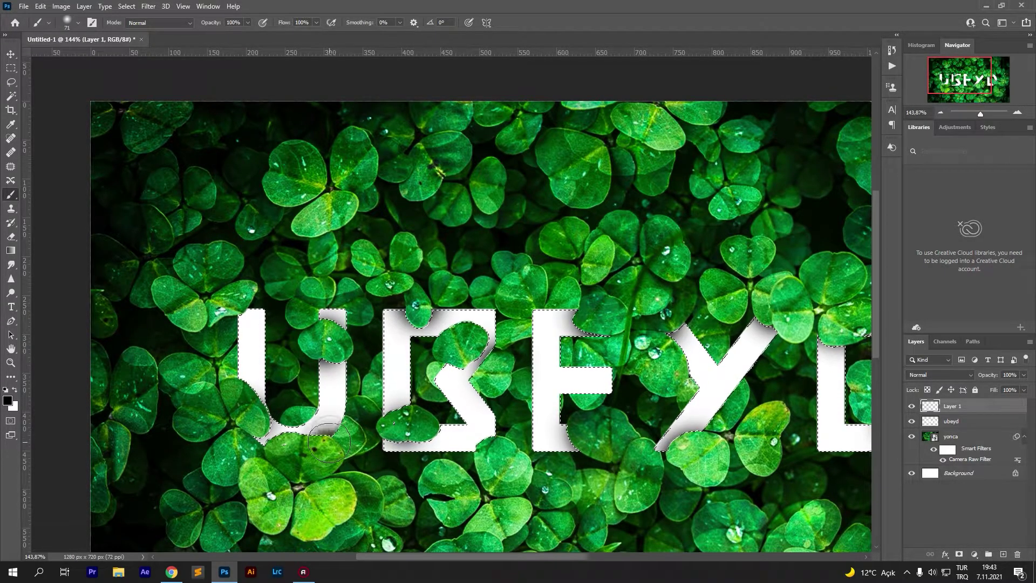
pyautogui.click(301, 430)
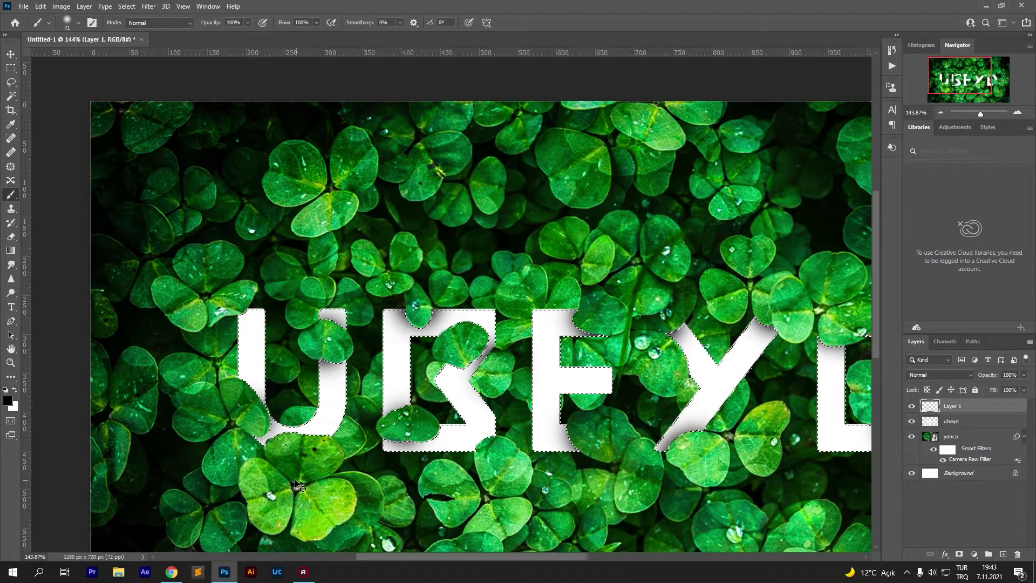
pyautogui.hotkey('ctrl', 'z')
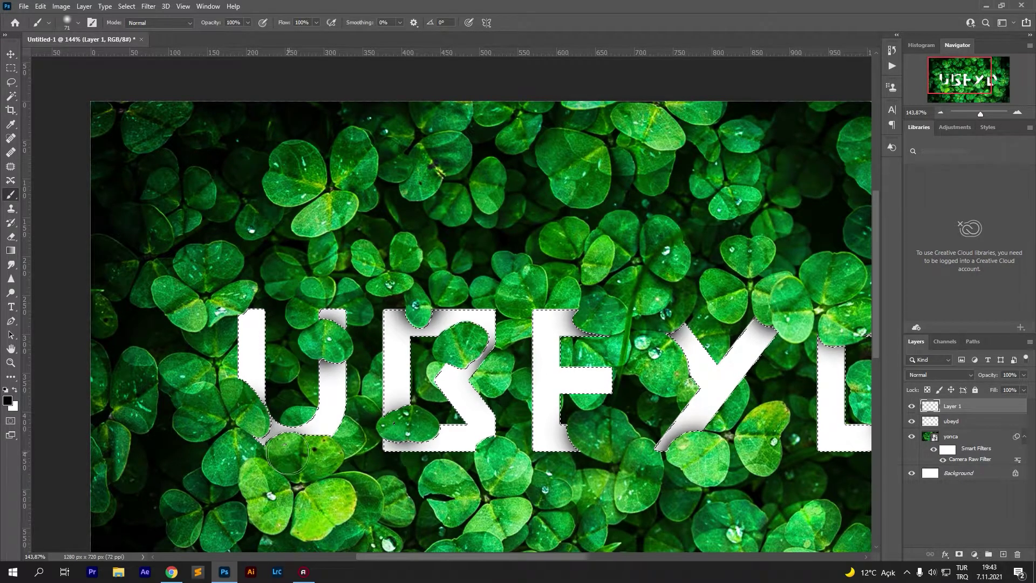
# Clear the selection around the lettering using the Rectangular Marquee tool
pyautogui.scroll(-5, 476, 424)
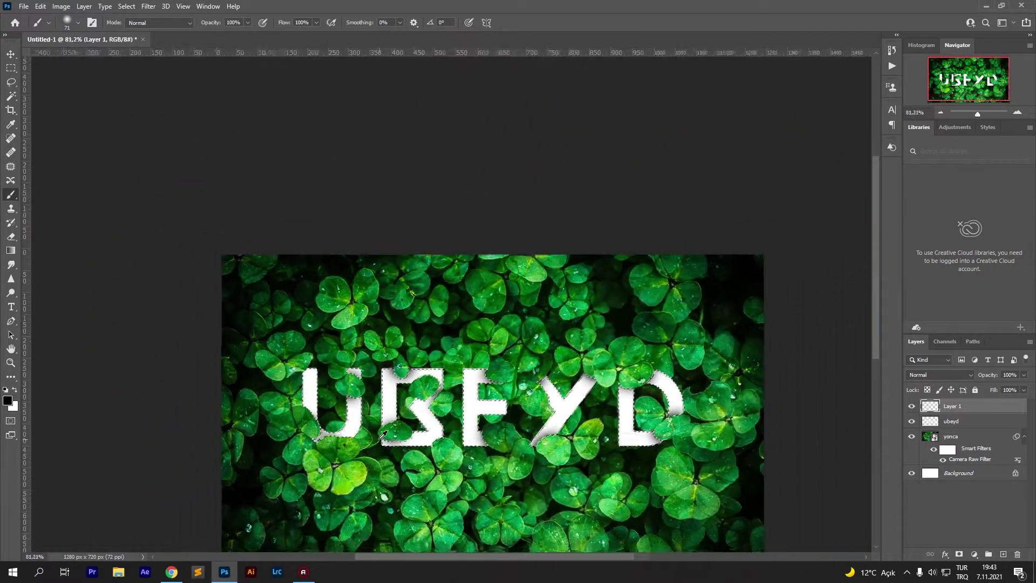
pyautogui.scroll(-2, 476, 423)
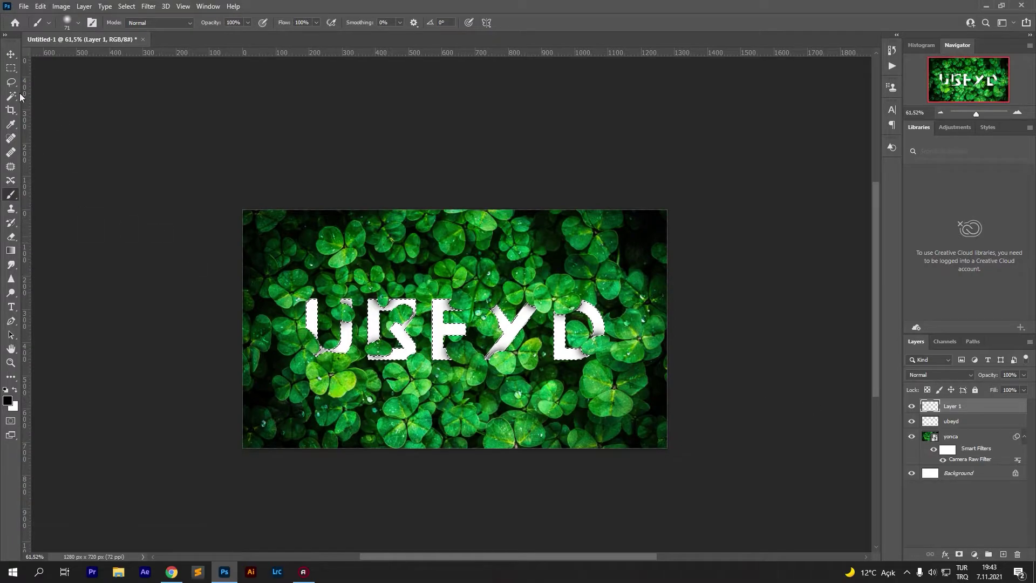
pyautogui.click(11, 68)
pyautogui.click(443, 318)
pyautogui.scroll(-2, 499, 392)
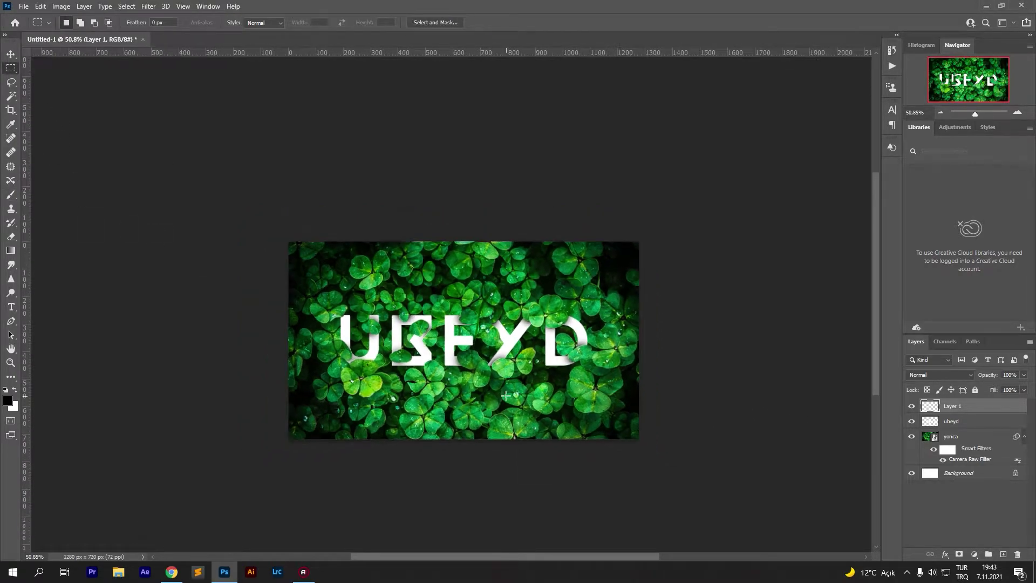
# Lower the opacity of the painted shadow layer to 45%
pyautogui.scroll(3, 502, 394)
pyautogui.scroll(-1, 506, 395)
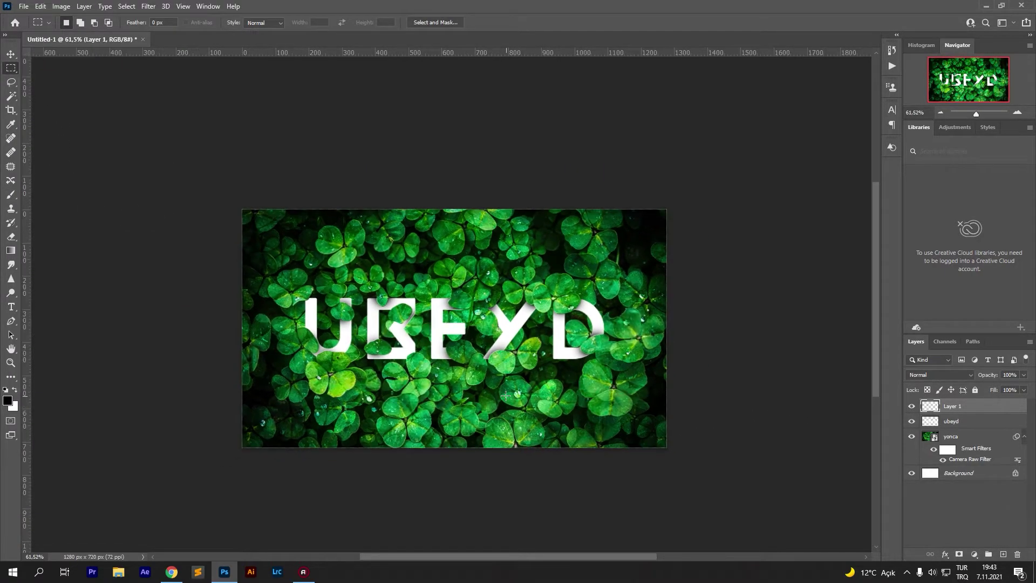
pyautogui.scroll(3, 518, 398)
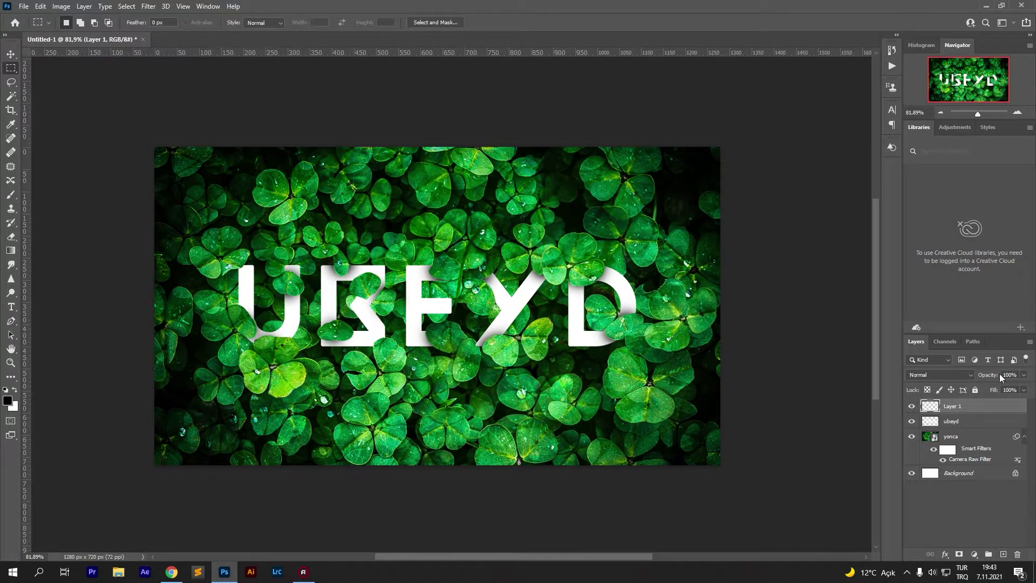
pyautogui.moveTo(991, 377); pyautogui.dragTo(1033, 372)
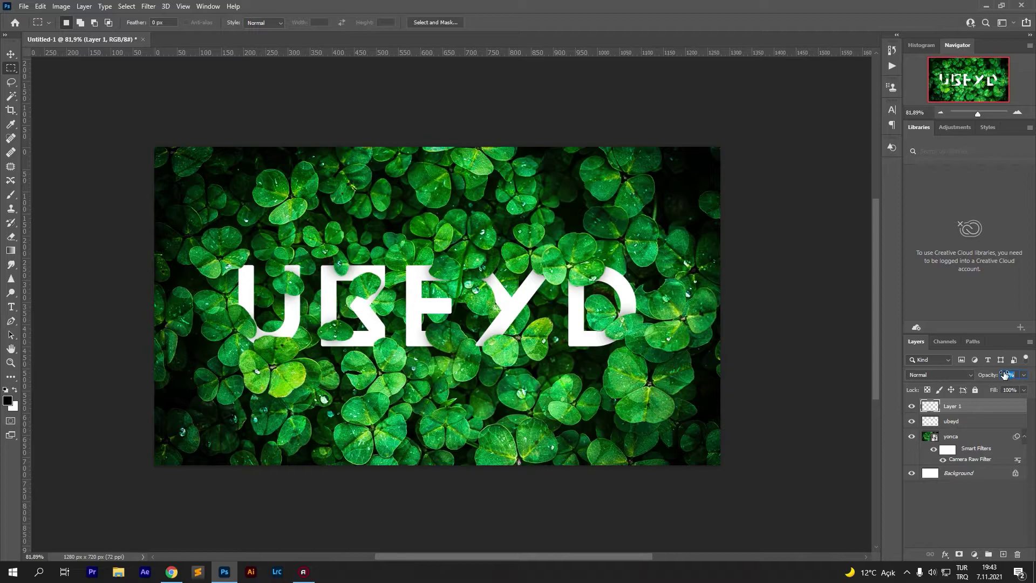
pyautogui.scroll(-1, 616, 394)
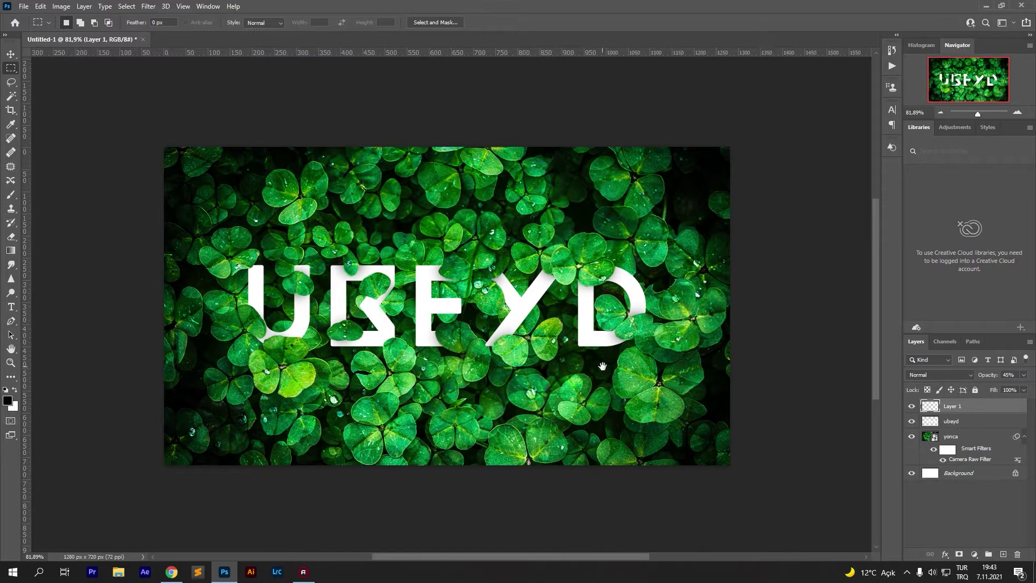
pyautogui.scroll(2, 563, 359)
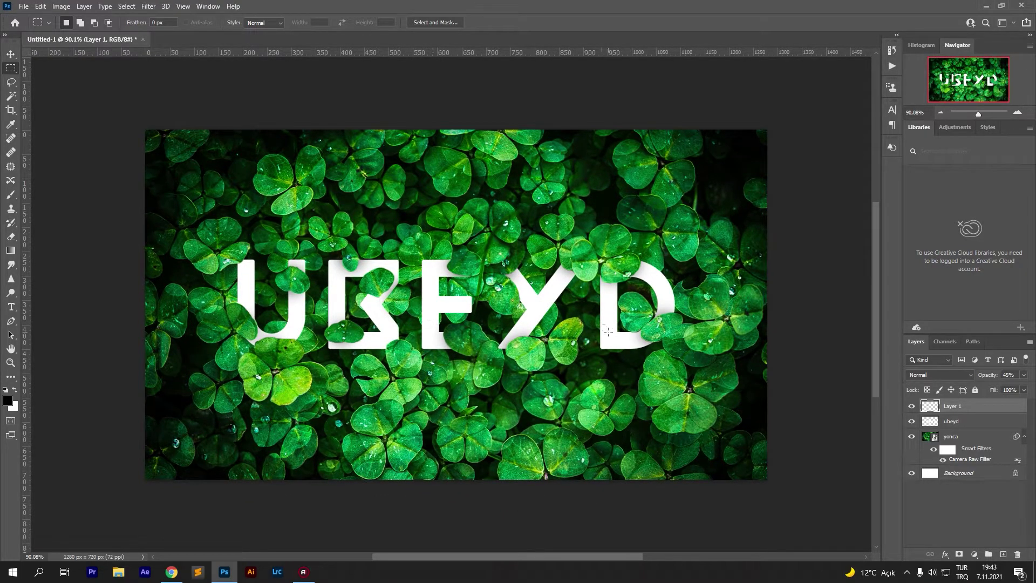
# Place rain.jpg from the desktop into the document and enlarge it to about 1342 x 894 px, covering the whole canvas
pyautogui.press('super+d')
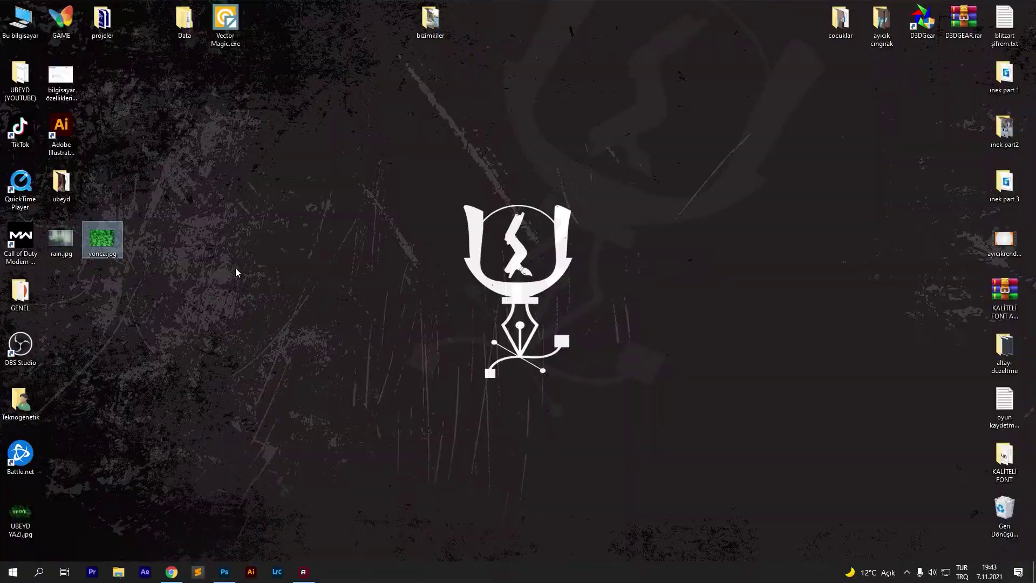
pyautogui.click(57, 241)
pyautogui.moveTo(57, 240); pyautogui.dragTo(466, 345)
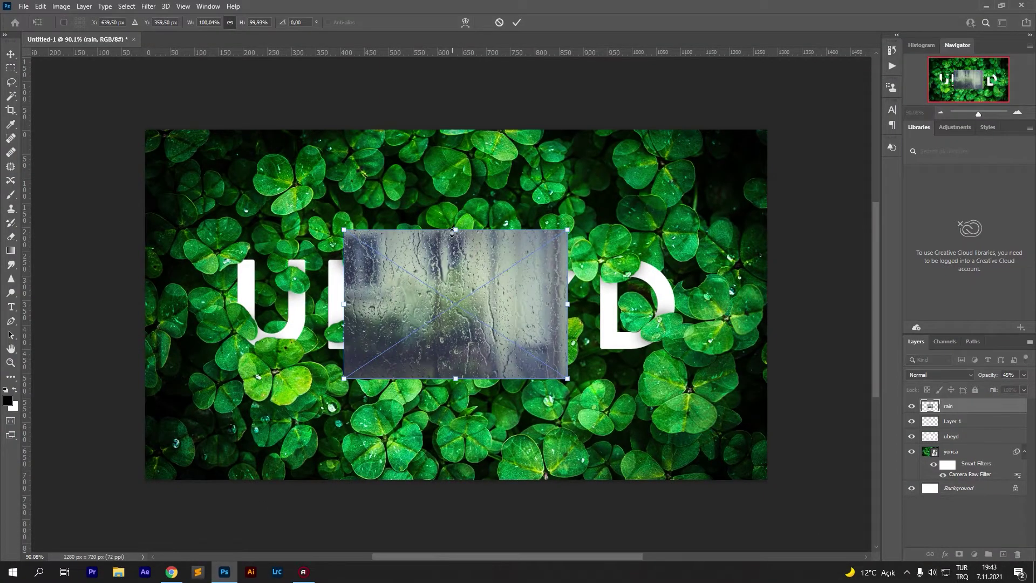
pyautogui.moveTo(453, 232); pyautogui.dragTo(455, 87)
pyautogui.moveTo(466, 380); pyautogui.dragTo(472, 526)
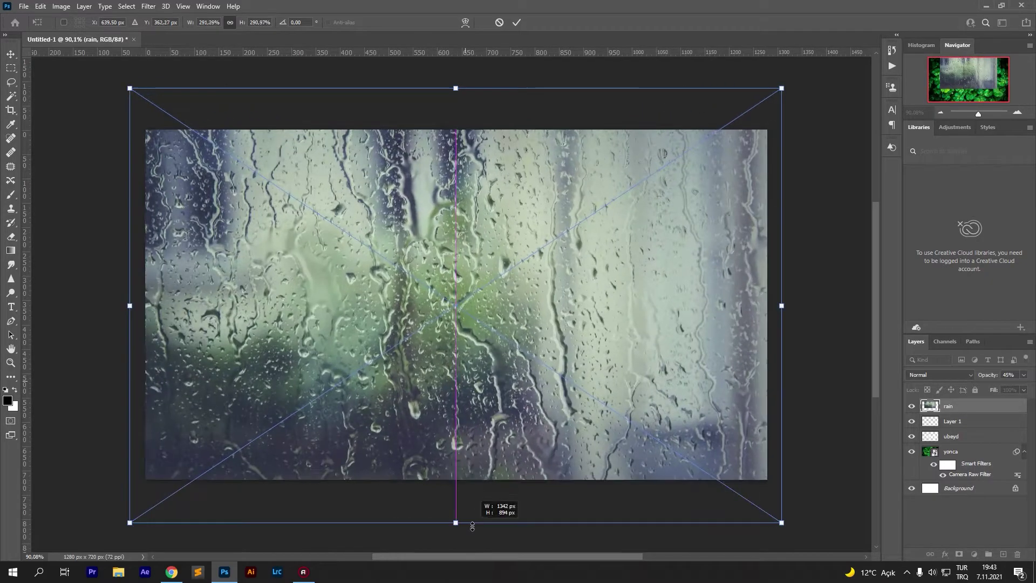
pyautogui.press('Return')
# Set the rain layer's blend mode to Multiply and view the composition at 100%
pyautogui.click(940, 374)
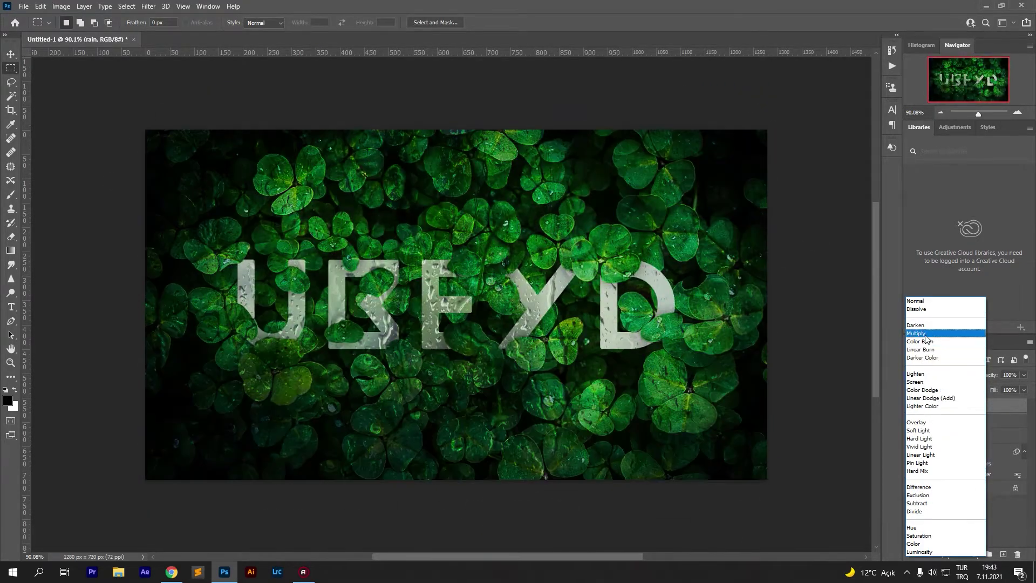
pyautogui.click(923, 333)
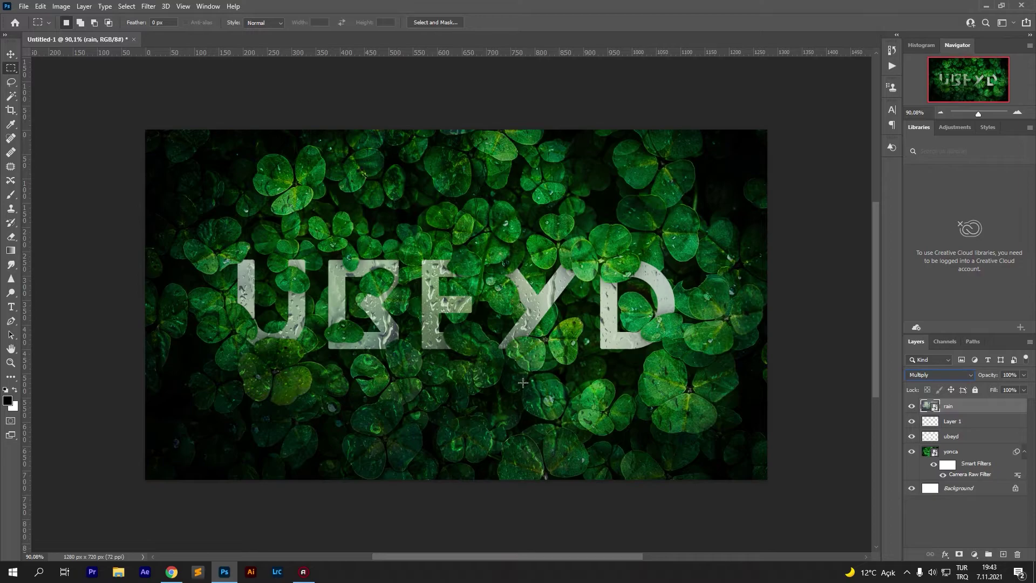
pyautogui.moveTo(550, 340); pyautogui.dragTo(554, 336)
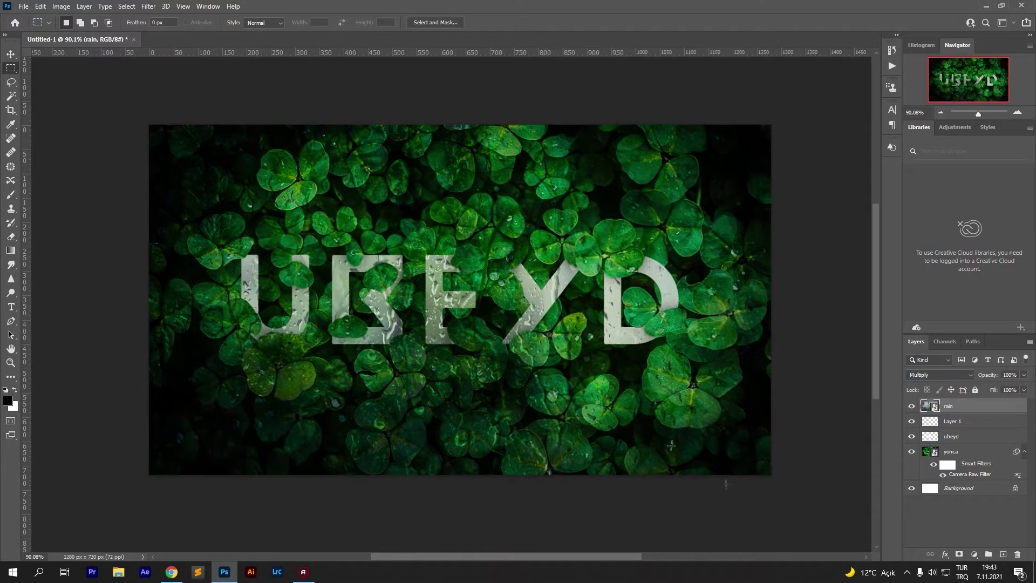
pyautogui.hotkey('ctrl', '1')
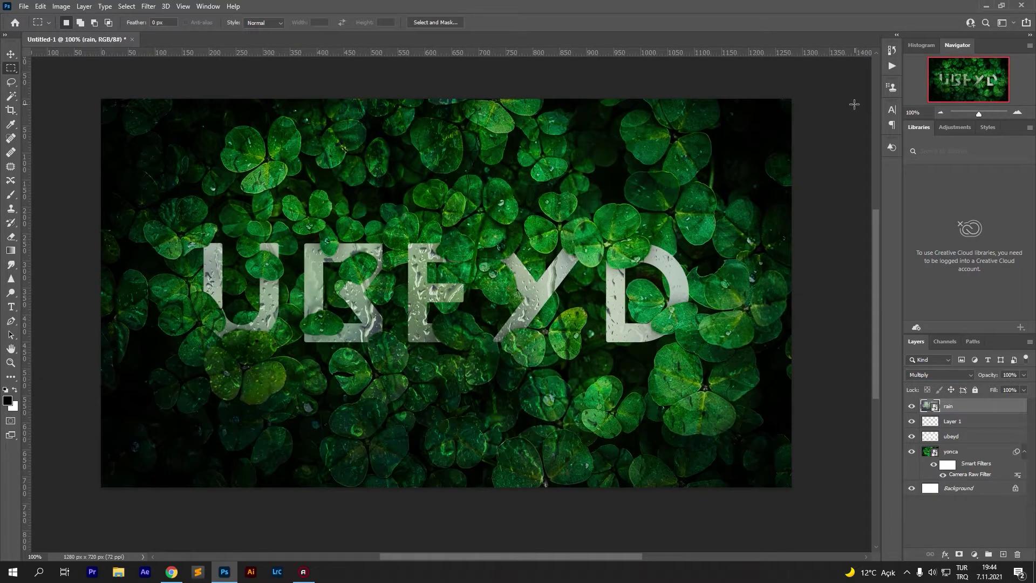